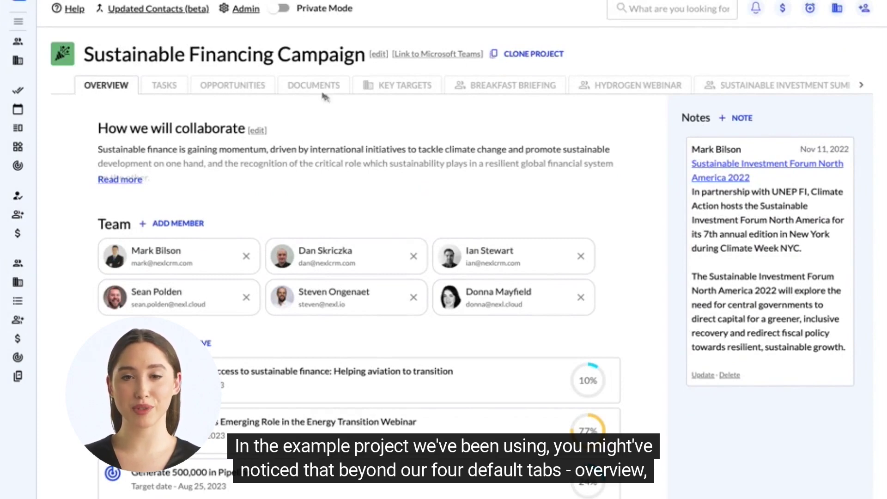
- Go from Key Targets to the Breakfast Briefing list and review the available new-tab types
{"action": "left_click", "coordinate": [392, 87]}
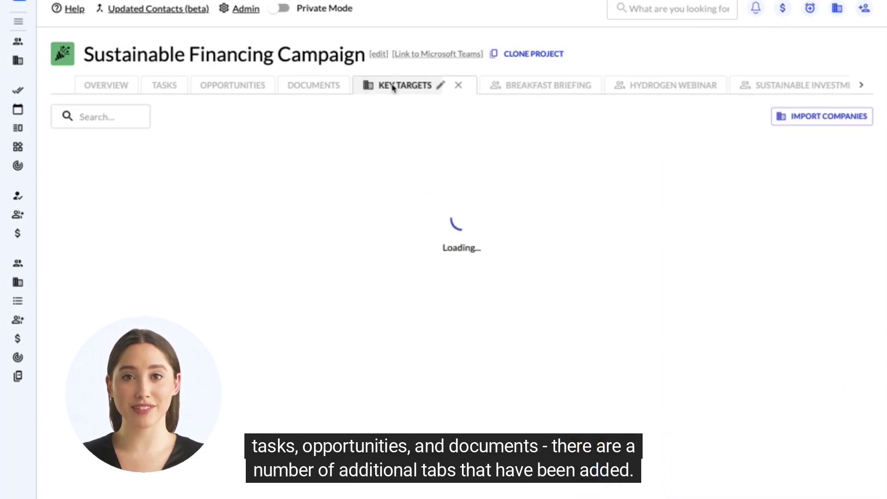
{"action": "left_click", "coordinate": [564, 90]}
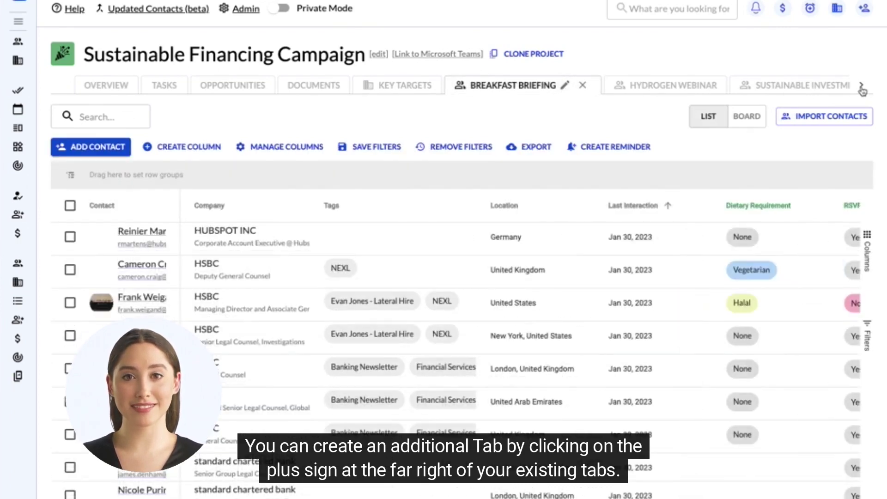
{"action": "left_click", "coordinate": [861, 87]}
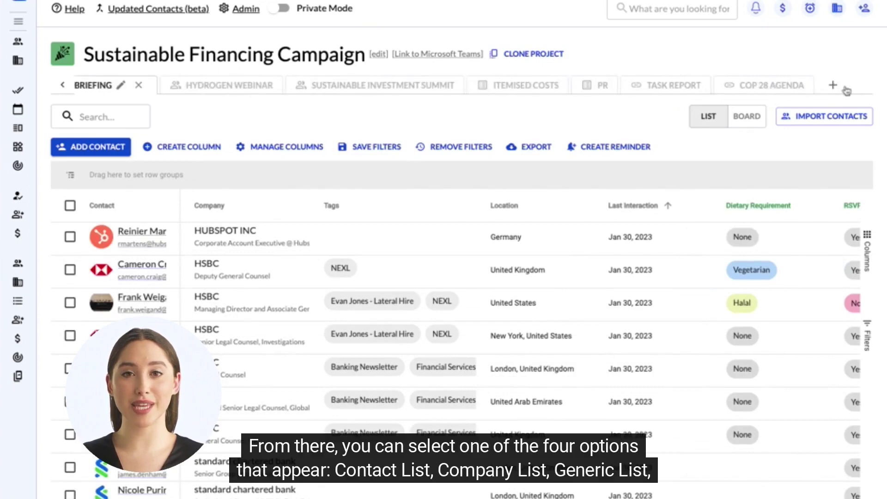
{"action": "left_click", "coordinate": [835, 87]}
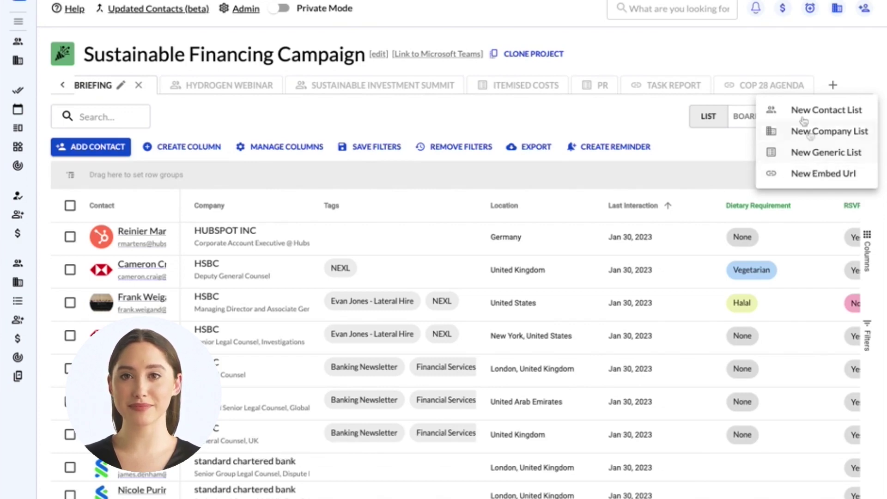
{"action": "left_click", "coordinate": [801, 66]}
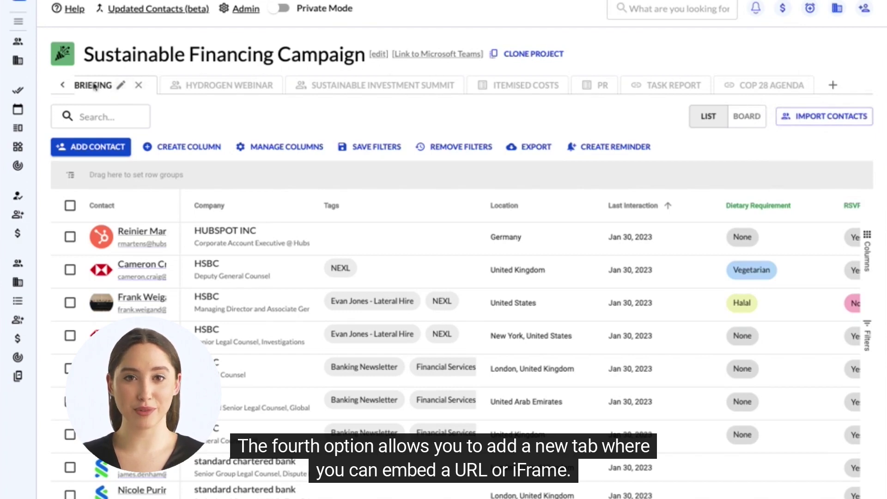
{"action": "left_click", "coordinate": [66, 87]}
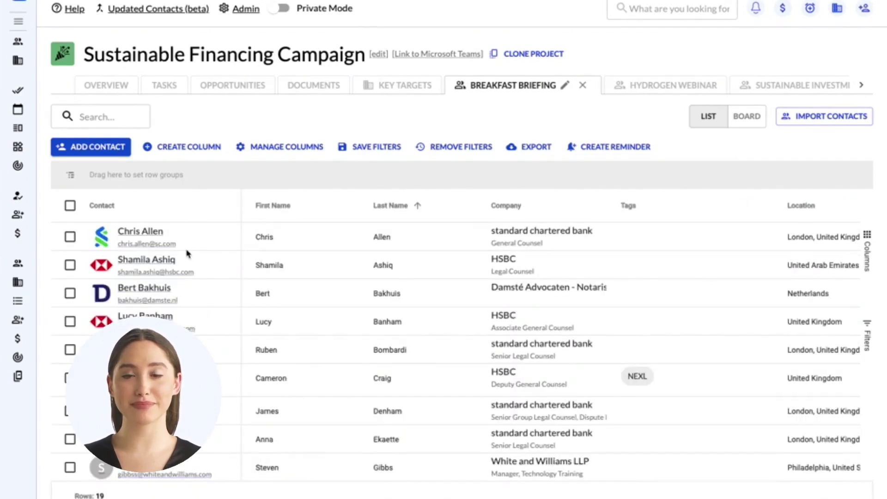
{"action": "scroll", "coordinate": [187, 253], "scroll_direction": "down", "scroll_amount": 3}
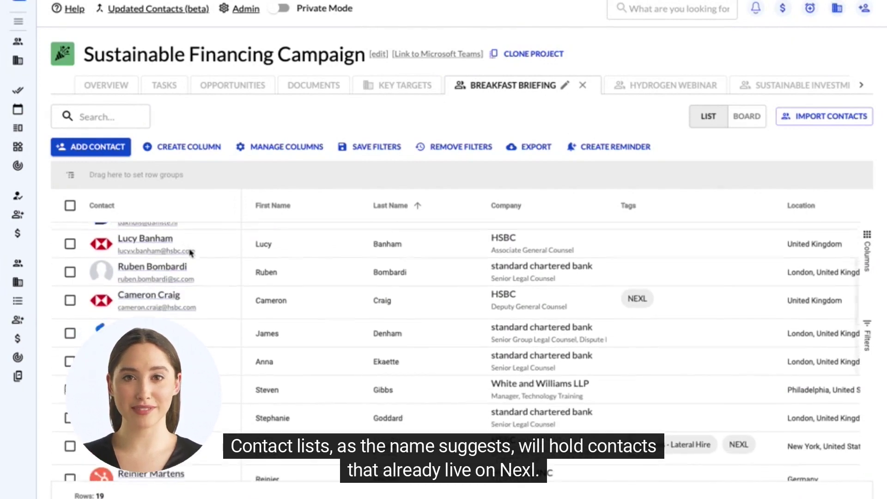
{"action": "scroll", "coordinate": [189, 253], "scroll_direction": "down", "scroll_amount": 5}
{"action": "scroll", "coordinate": [191, 257], "scroll_direction": "up", "scroll_amount": 3}
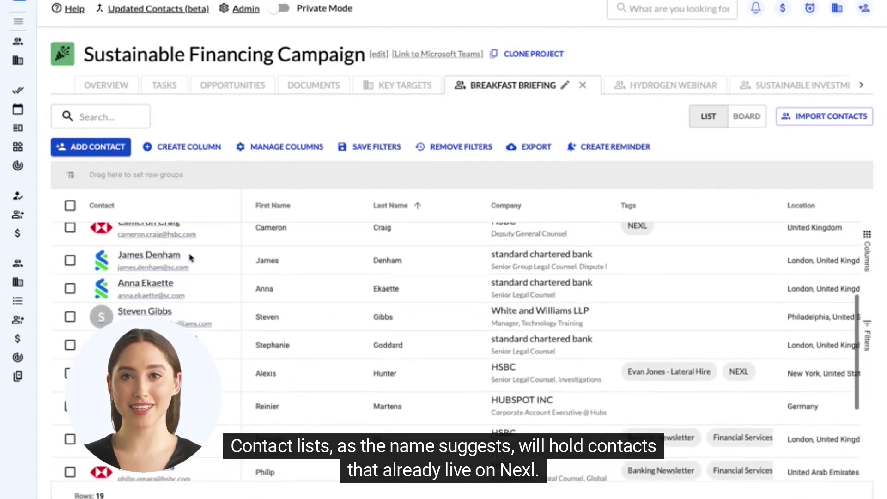
{"action": "scroll", "coordinate": [190, 254], "scroll_direction": "up", "scroll_amount": 5}
{"action": "scroll", "coordinate": [371, 277], "scroll_direction": "right", "scroll_amount": 5}
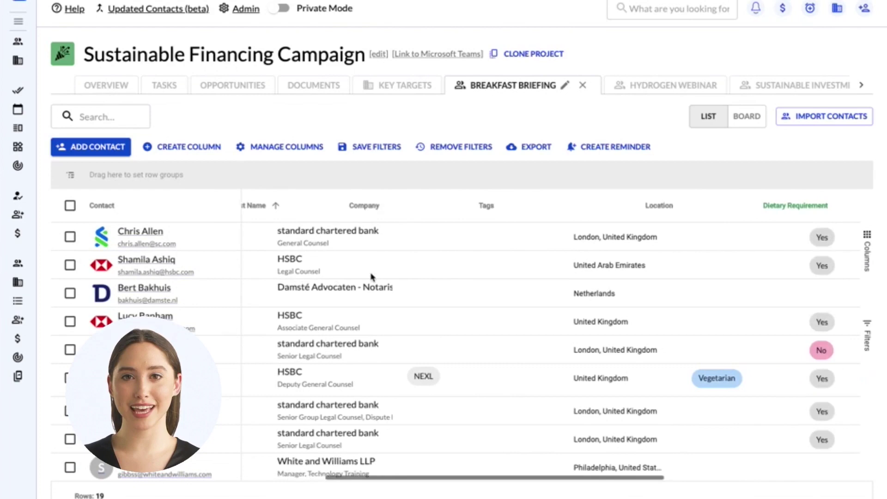
{"action": "scroll", "coordinate": [371, 276], "scroll_direction": "right", "scroll_amount": 3}
{"action": "scroll", "coordinate": [369, 276], "scroll_direction": "left", "scroll_amount": 8}
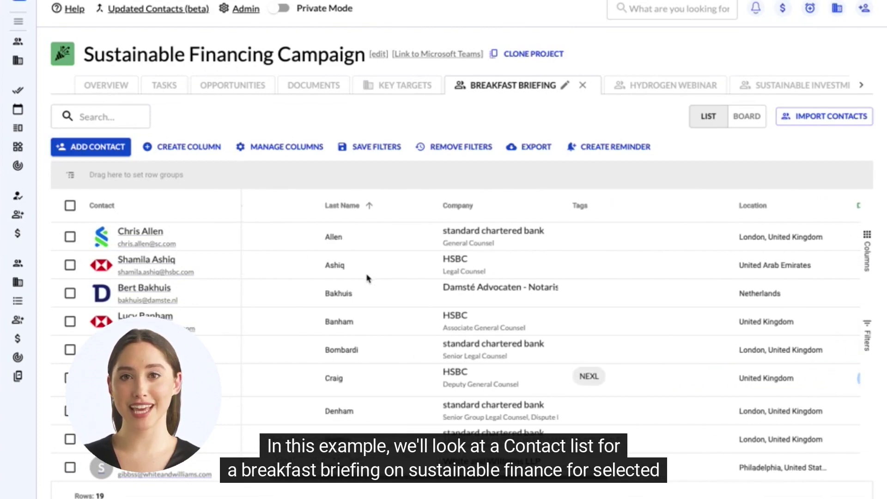
{"action": "scroll", "coordinate": [368, 277], "scroll_direction": "left", "scroll_amount": 2}
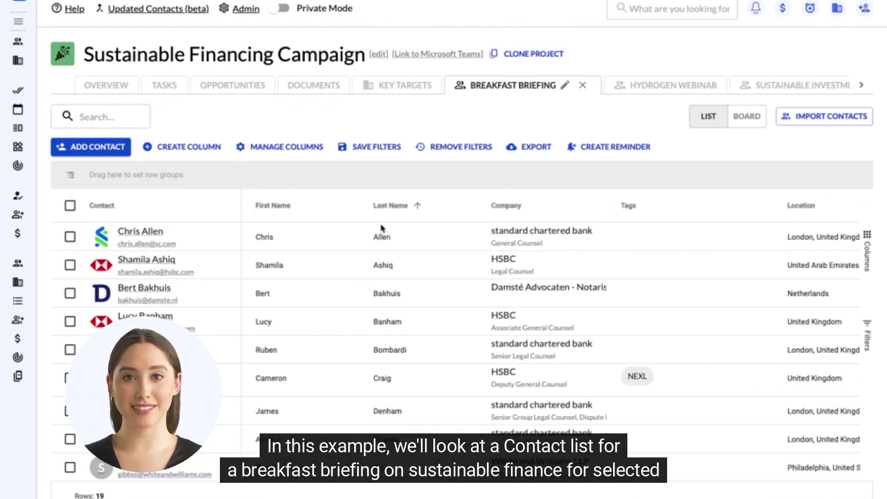
{"action": "scroll", "coordinate": [580, 252], "scroll_direction": "right", "scroll_amount": 6}
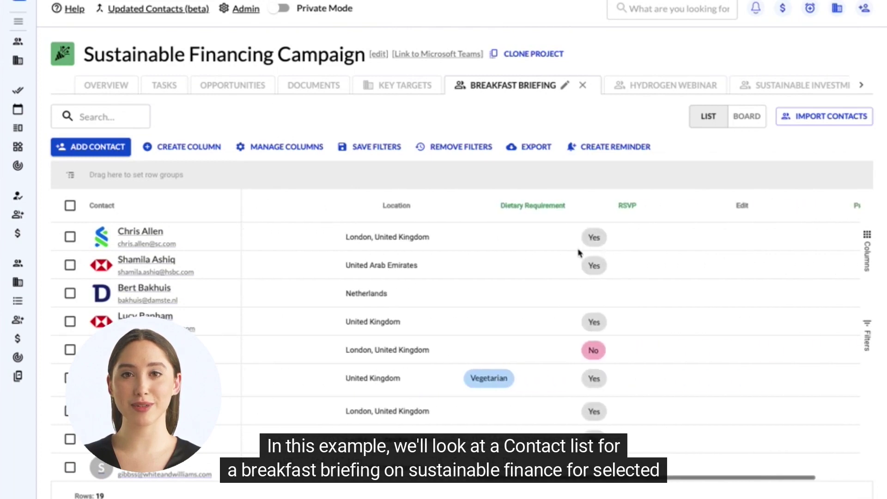
{"action": "scroll", "coordinate": [571, 253], "scroll_direction": "left", "scroll_amount": 3}
{"action": "scroll", "coordinate": [564, 253], "scroll_direction": "left", "scroll_amount": 4}
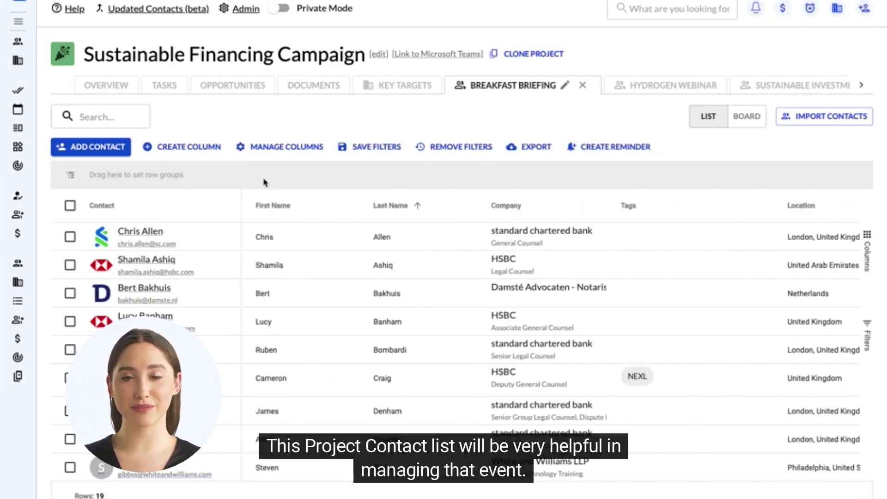
- Add one existing contact to the Breakfast Briefing list, making 20 rows, then go to My Contacts
{"action": "left_click", "coordinate": [114, 148]}
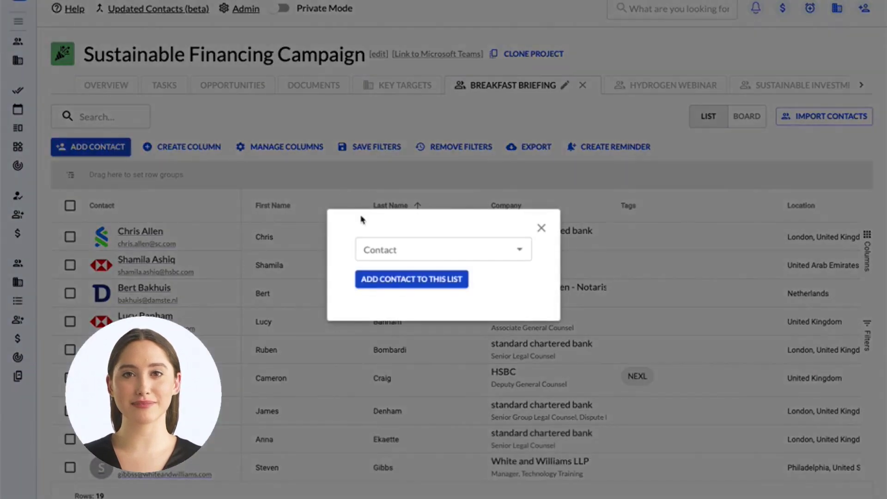
{"action": "left_click", "coordinate": [399, 252]}
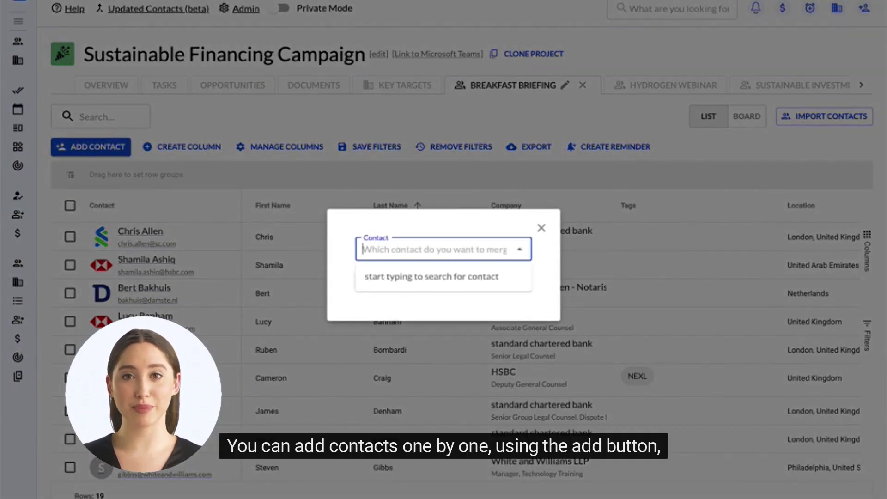
{"action": "type", "text": "Steven"}
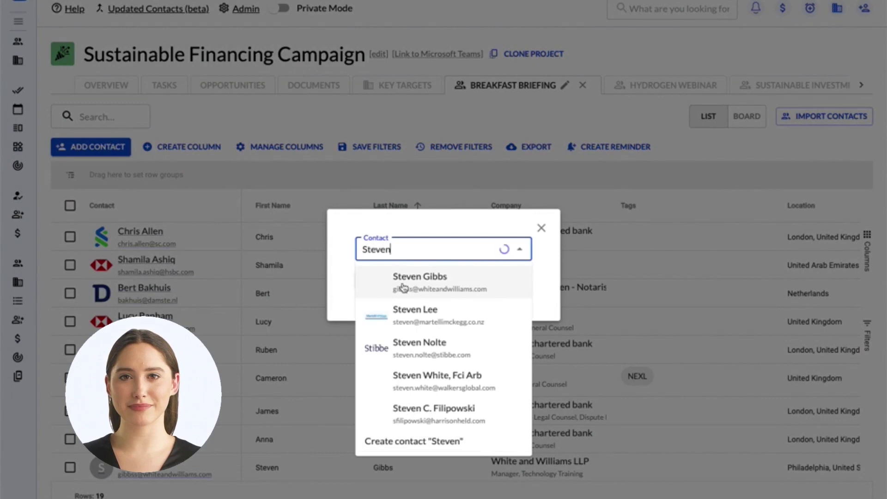
{"action": "left_click", "coordinate": [410, 349]}
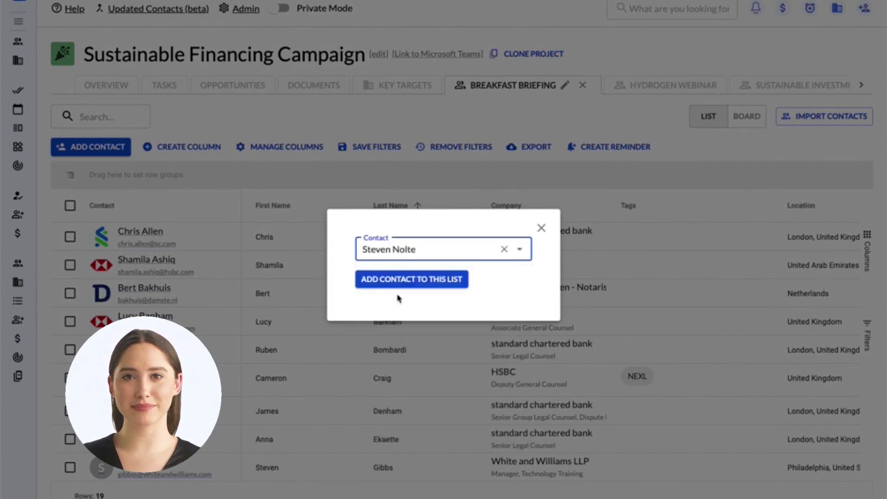
{"action": "left_click", "coordinate": [404, 279]}
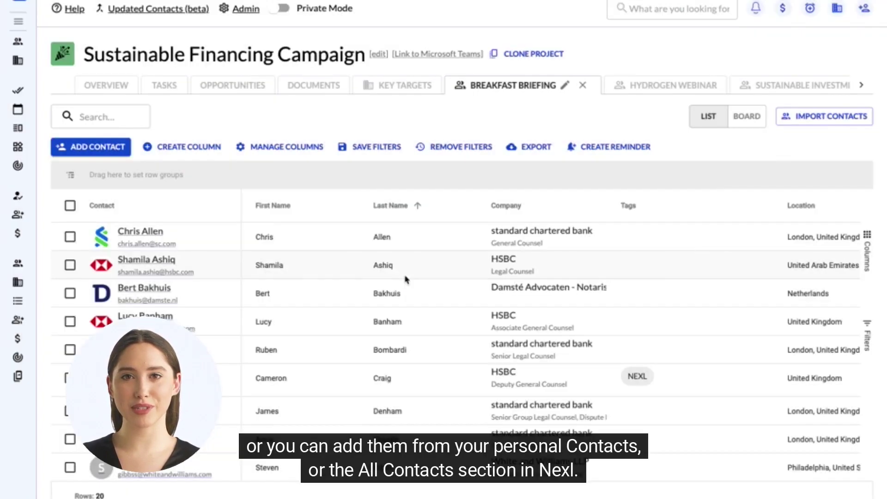
{"action": "left_click", "coordinate": [18, 43]}
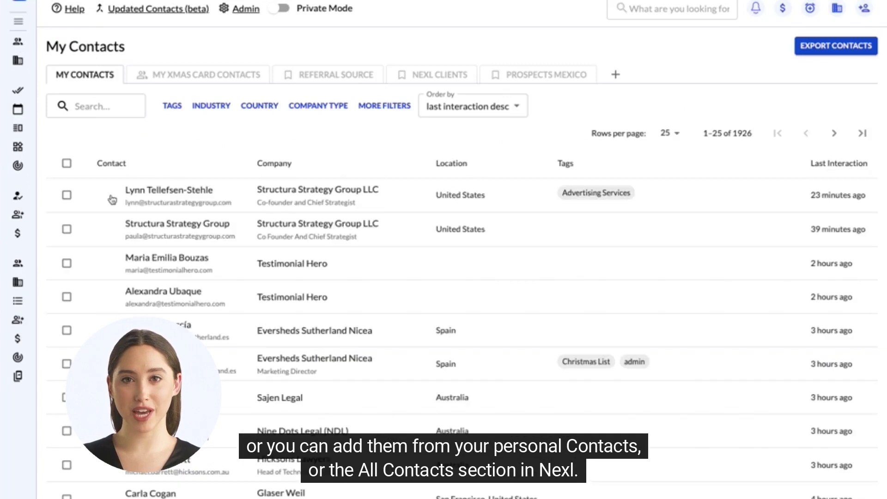
- Add two checked My Contacts entries to the Sustainable Finance - Breakfast Briefing list
{"action": "left_click", "coordinate": [66, 262]}
{"action": "left_click", "coordinate": [67, 330]}
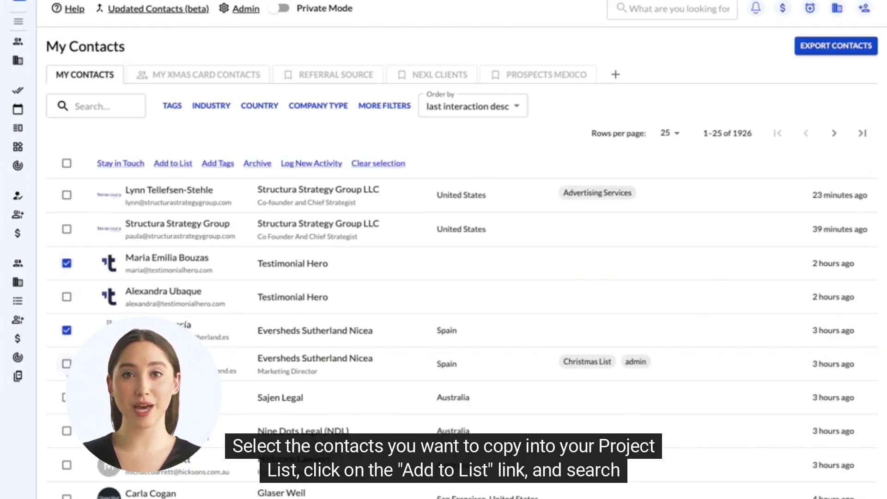
{"action": "left_click", "coordinate": [174, 164]}
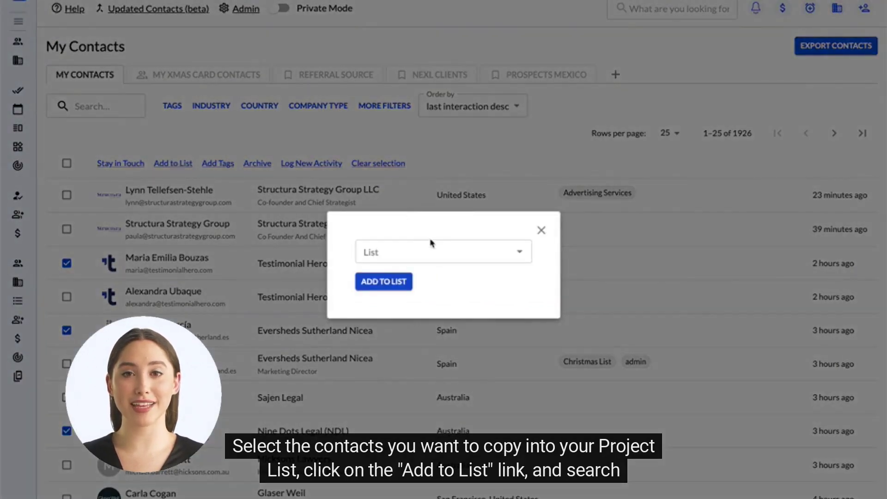
{"action": "left_click", "coordinate": [429, 252]}
{"action": "type", "text": "Bre"}
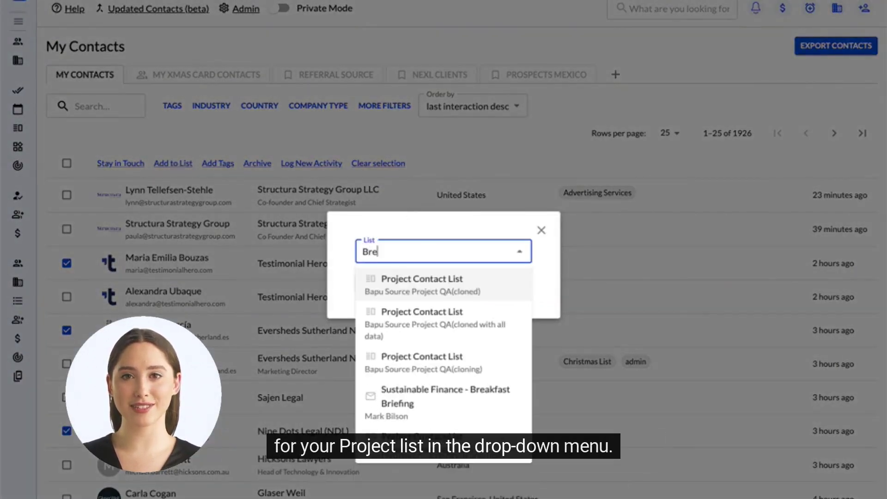
{"action": "type", "text": "a"}
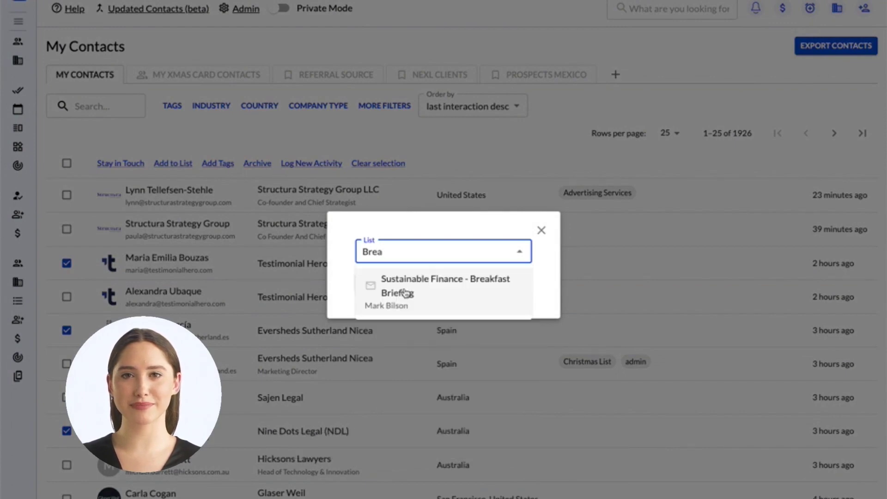
{"action": "left_click", "coordinate": [405, 292]}
{"action": "left_click", "coordinate": [382, 286]}
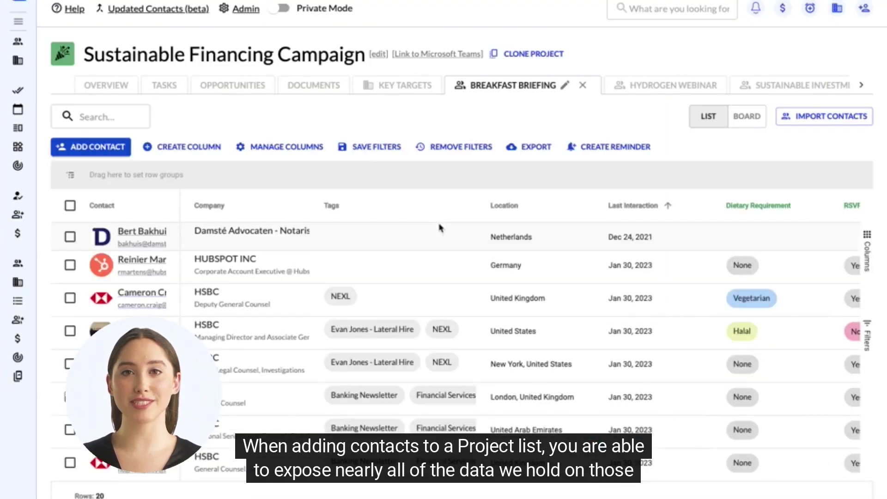
- Add Email, Last Name and First Name columns to the grid and group the list by Company
{"action": "scroll", "coordinate": [411, 294], "scroll_direction": "right", "scroll_amount": 5}
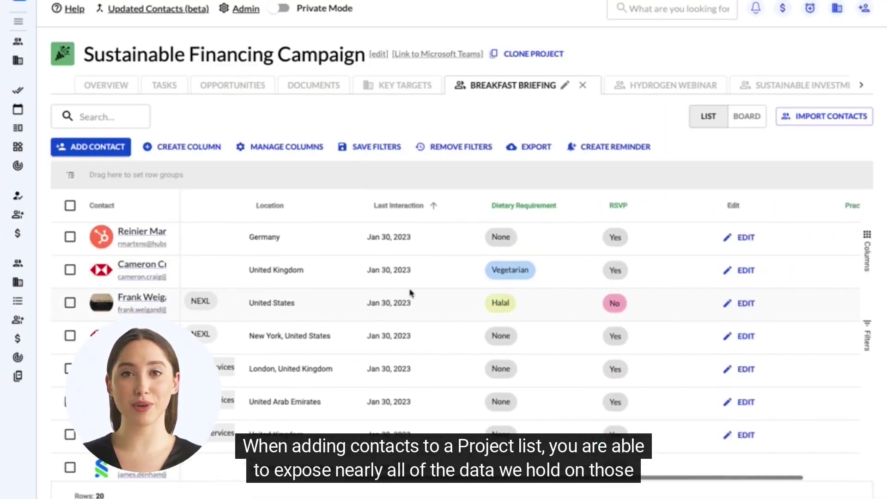
{"action": "left_click", "coordinate": [867, 240]}
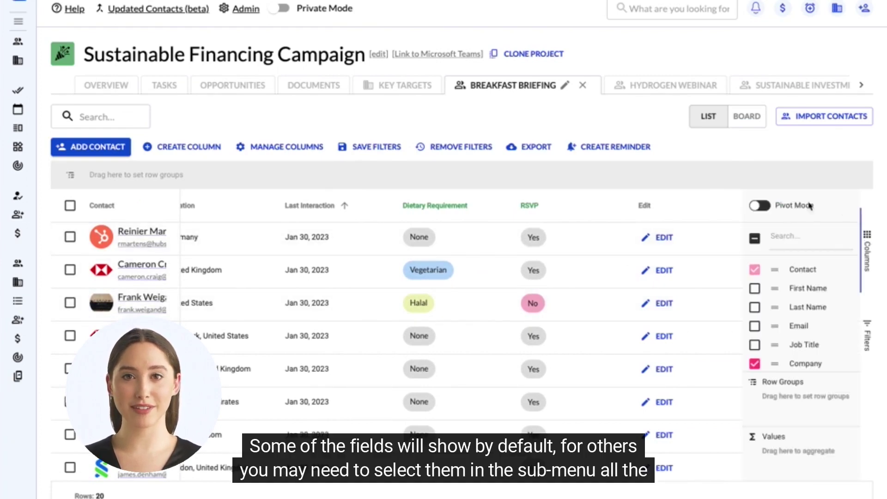
{"action": "left_click_drag", "start_coordinate": [737, 224], "coordinate": [682, 222]}
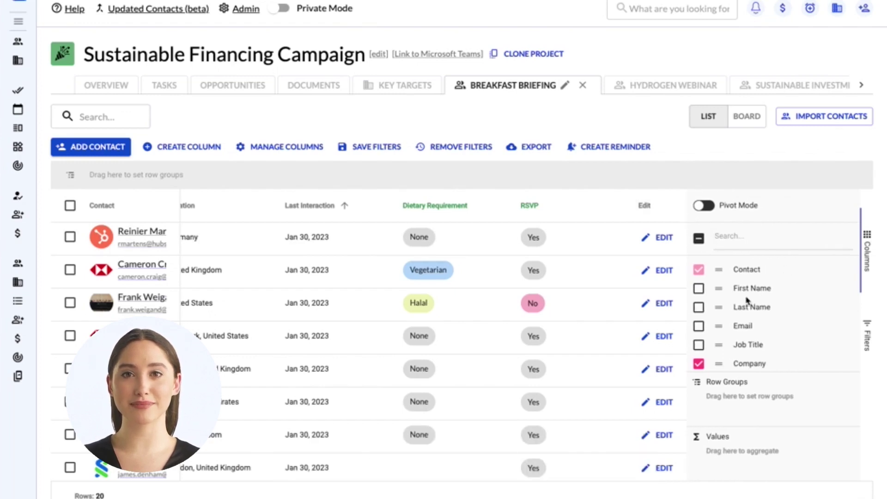
{"action": "left_click", "coordinate": [699, 323]}
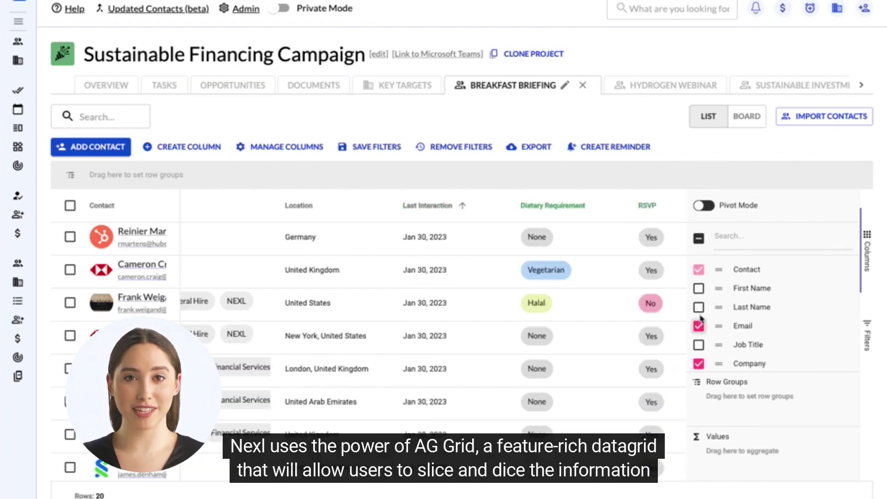
{"action": "left_click", "coordinate": [699, 308]}
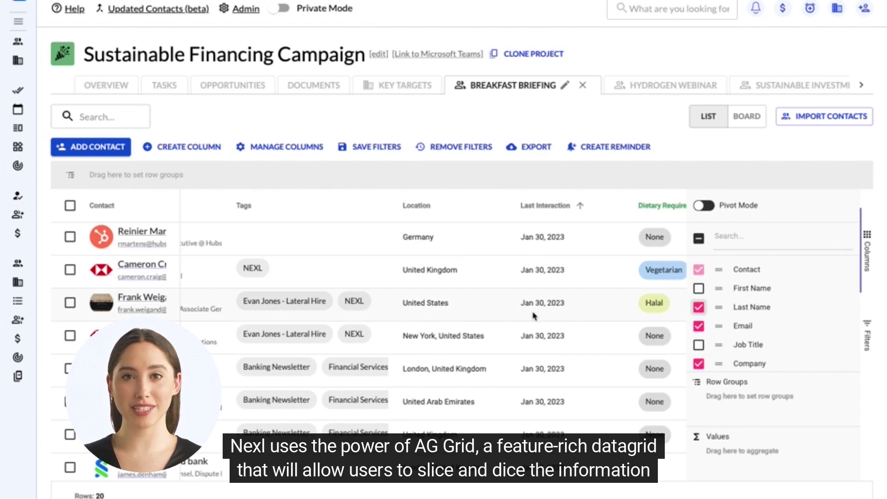
{"action": "scroll", "coordinate": [533, 316], "scroll_direction": "left", "scroll_amount": 5}
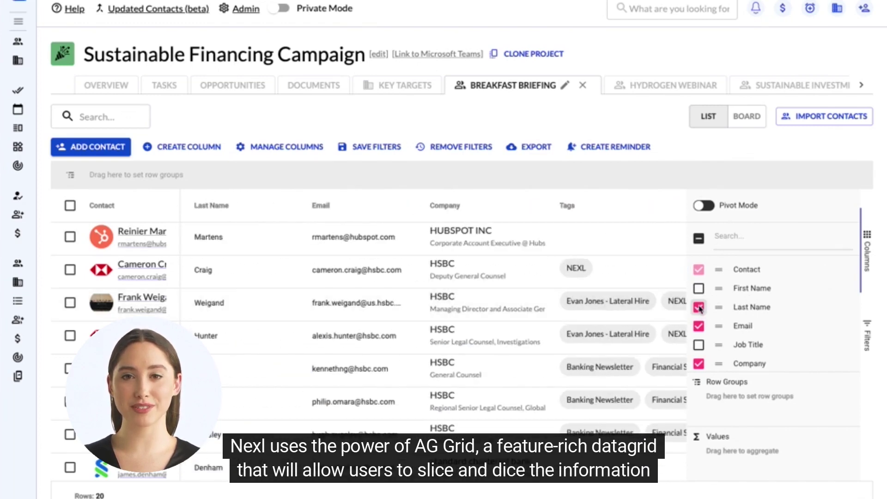
{"action": "left_click", "coordinate": [699, 289]}
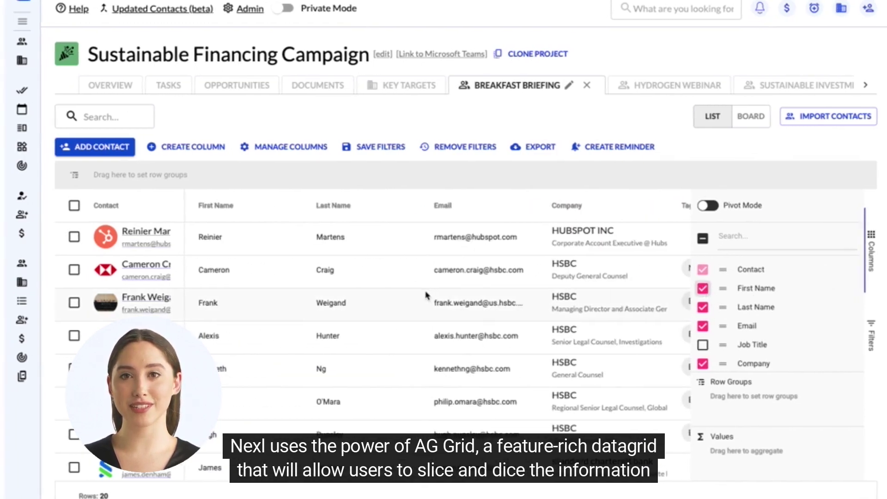
{"action": "left_click", "coordinate": [872, 241]}
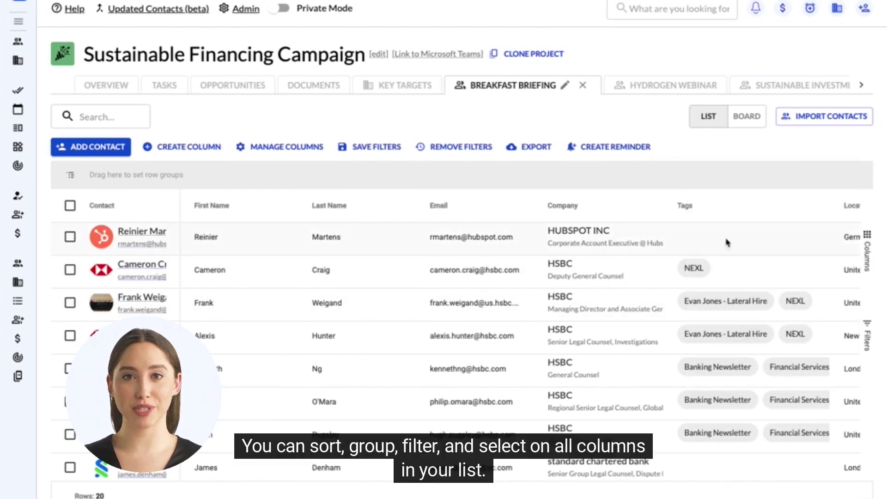
{"action": "left_click_drag", "start_coordinate": [564, 216], "coordinate": [564, 182]}
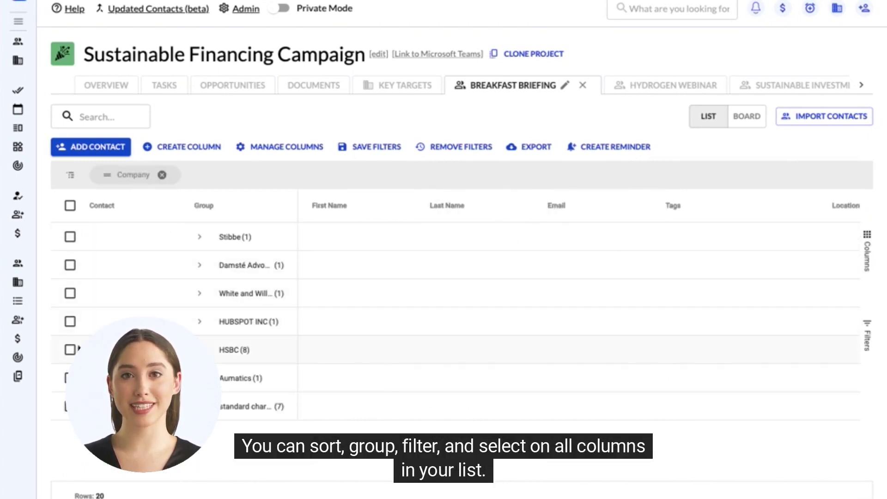
- Remove the Company row grouping and permanently delete the Practice Areas custom field
{"action": "left_click", "coordinate": [200, 350]}
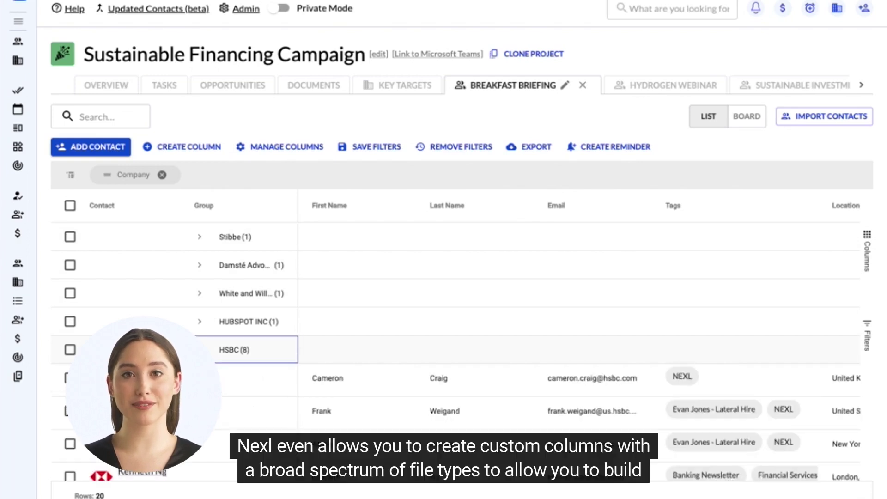
{"action": "left_click", "coordinate": [162, 175]}
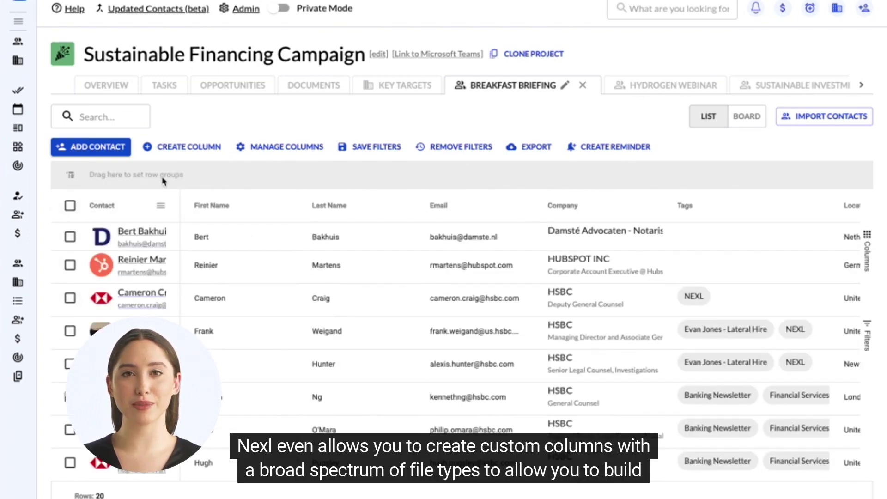
{"action": "left_click", "coordinate": [277, 147]}
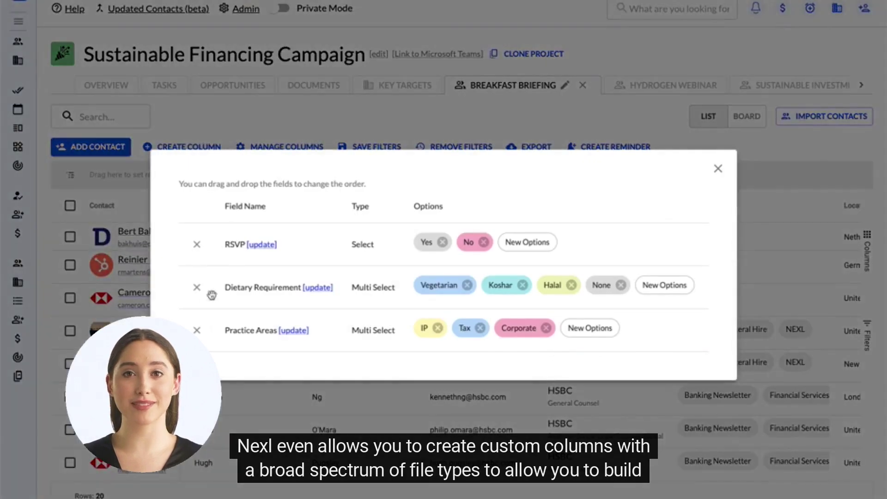
{"action": "left_click", "coordinate": [197, 332]}
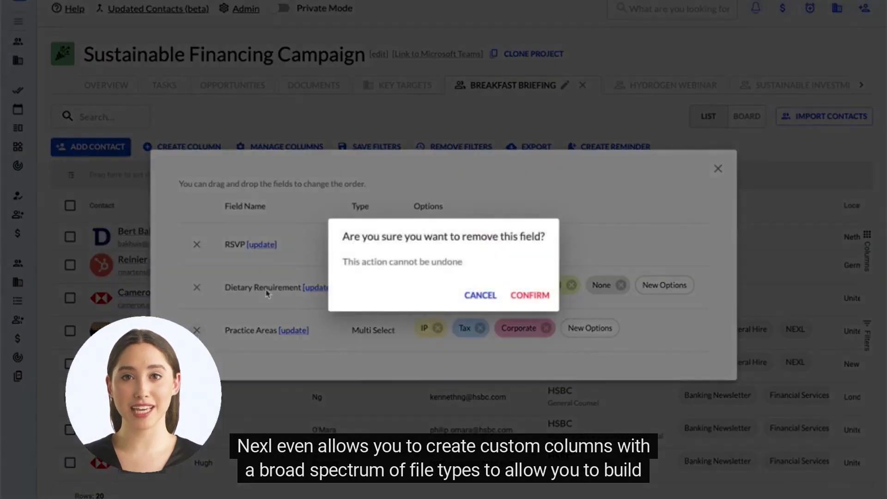
{"action": "left_click", "coordinate": [532, 301]}
{"action": "left_click", "coordinate": [716, 171]}
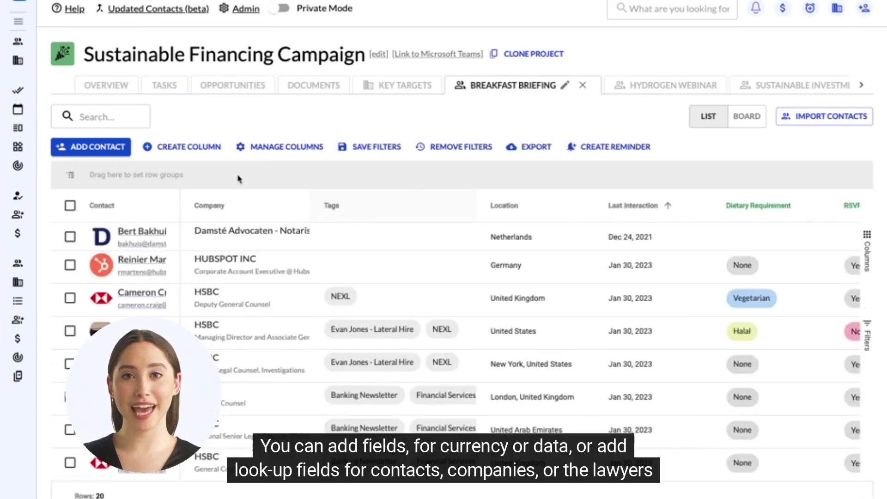
- Define a multi-select column named Practice area with options IP, Tax and Corporate
{"action": "left_click", "coordinate": [201, 147]}
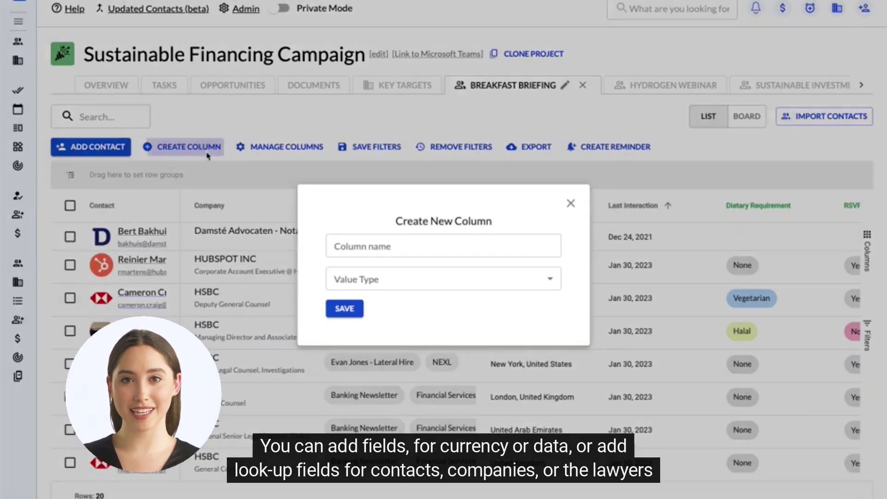
{"action": "left_click", "coordinate": [340, 278]}
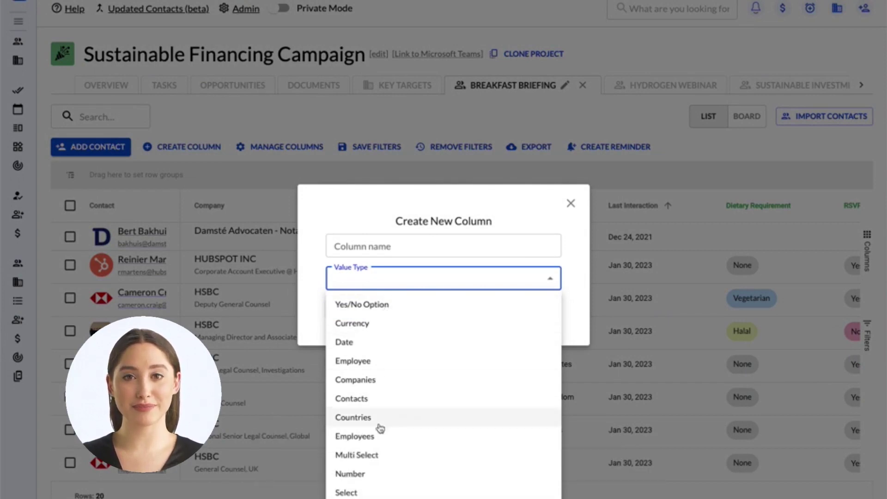
{"action": "left_click", "coordinate": [369, 455]}
{"action": "left_click", "coordinate": [368, 218]}
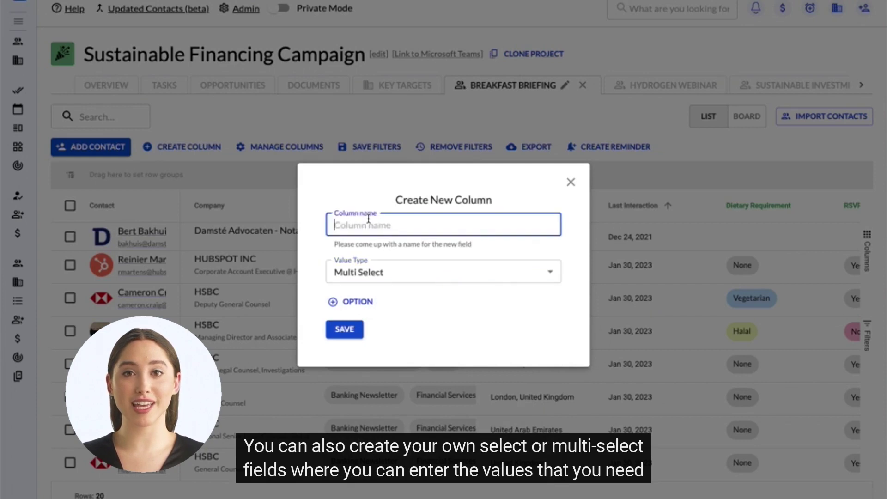
{"action": "type", "text": "Practice ar"}
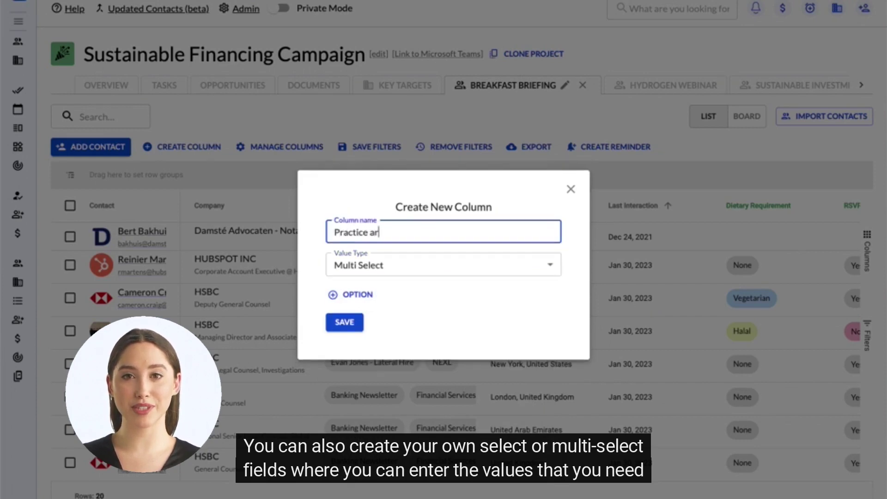
{"action": "left_click", "coordinate": [358, 294]}
{"action": "left_click", "coordinate": [388, 284]}
{"action": "type", "text": "IP"}
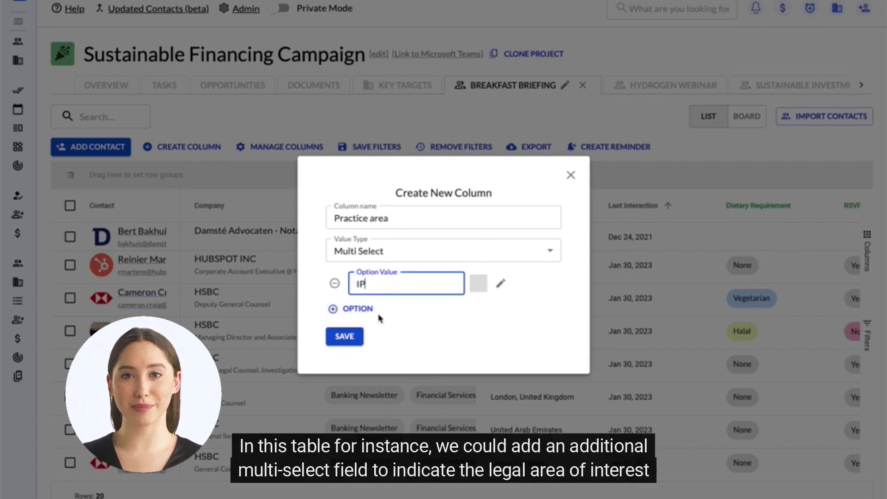
{"action": "left_click", "coordinate": [357, 308]}
{"action": "left_click", "coordinate": [396, 301]}
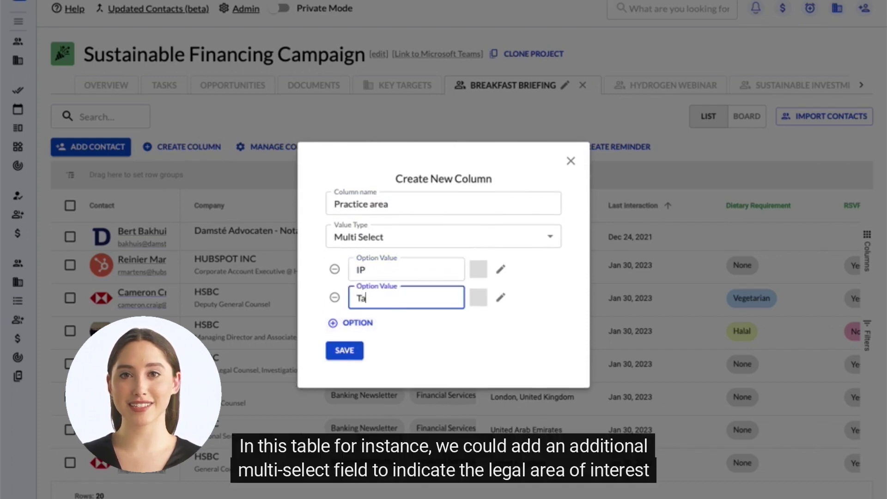
{"action": "left_click", "coordinate": [363, 323]}
{"action": "left_click", "coordinate": [382, 318]}
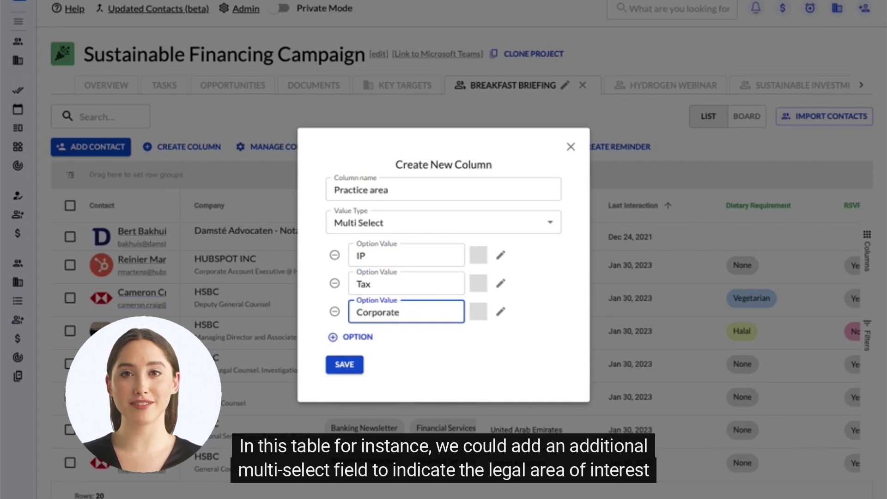
- Colour IP green, Tax blue and Corporate pink, then save the column
{"action": "left_click", "coordinate": [501, 255]}
{"action": "left_click", "coordinate": [505, 291]}
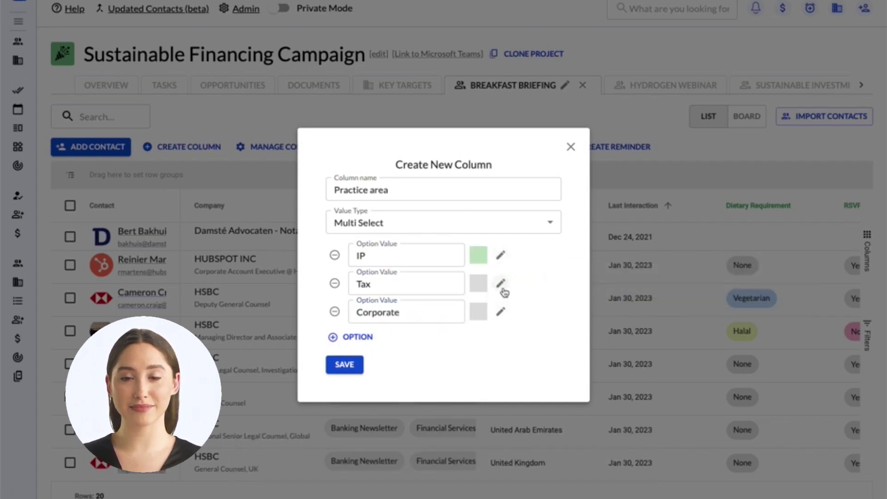
{"action": "left_click", "coordinate": [502, 284]}
{"action": "left_click", "coordinate": [560, 317]}
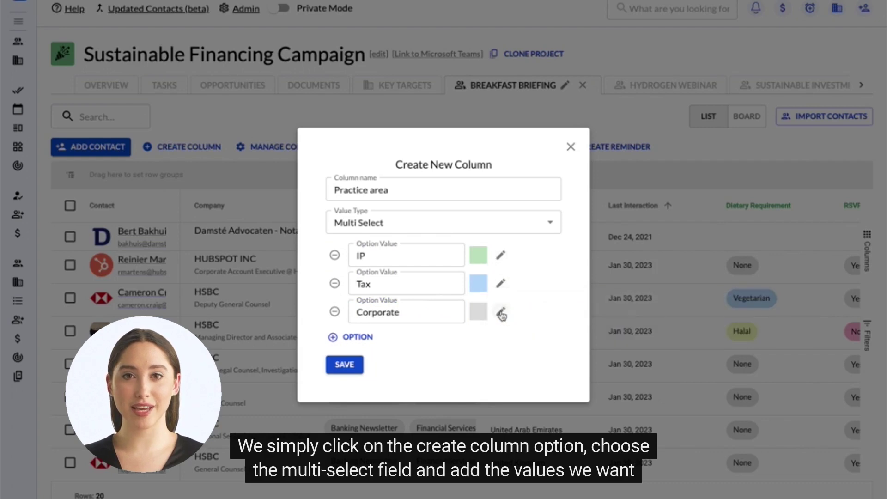
{"action": "left_click", "coordinate": [500, 312]}
{"action": "left_click", "coordinate": [591, 349]}
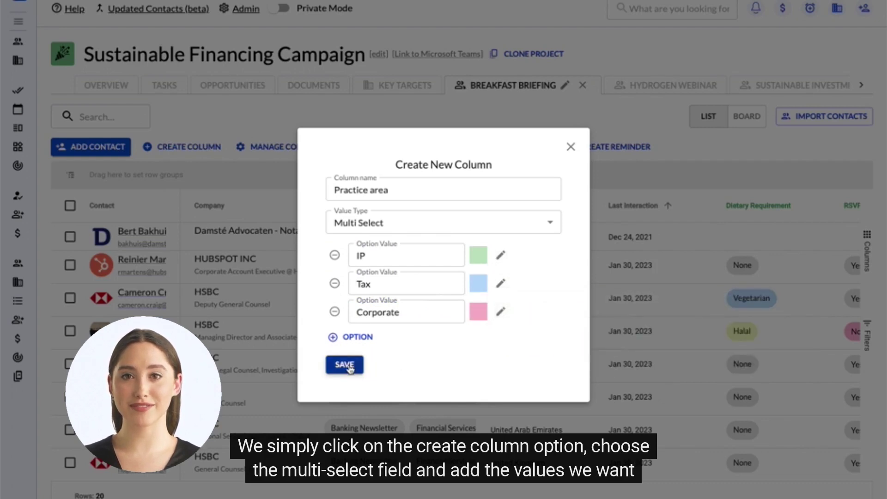
{"action": "left_click", "coordinate": [358, 365]}
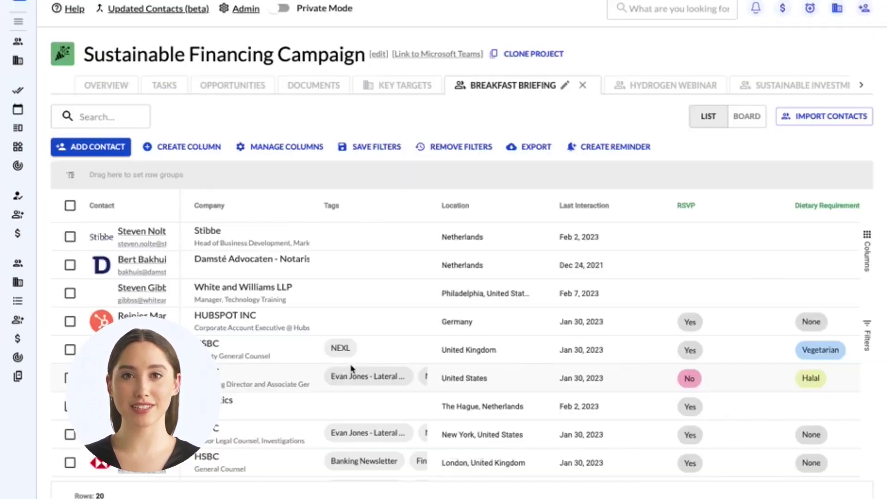
- Create and save a Relationship Partner column with the Employees value type
{"action": "left_click", "coordinate": [205, 154]}
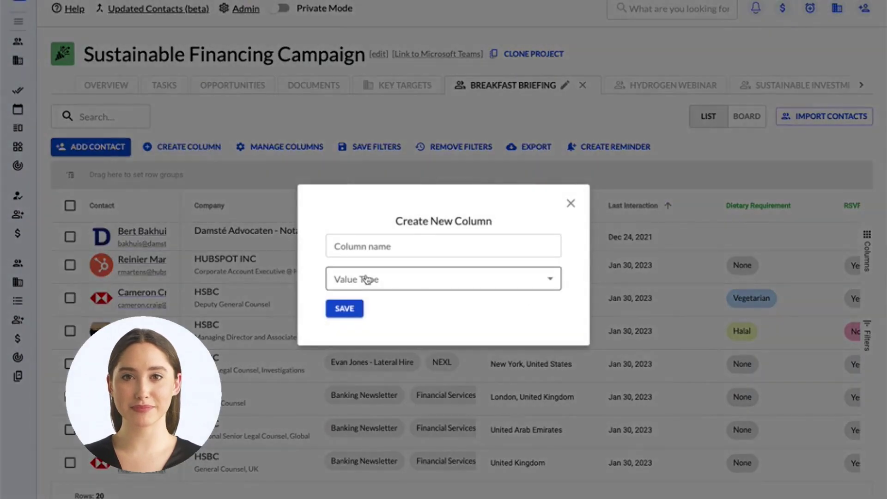
{"action": "left_click", "coordinate": [365, 278]}
{"action": "left_click", "coordinate": [353, 361]}
{"action": "left_click", "coordinate": [444, 246]}
{"action": "type", "text": "Re"}
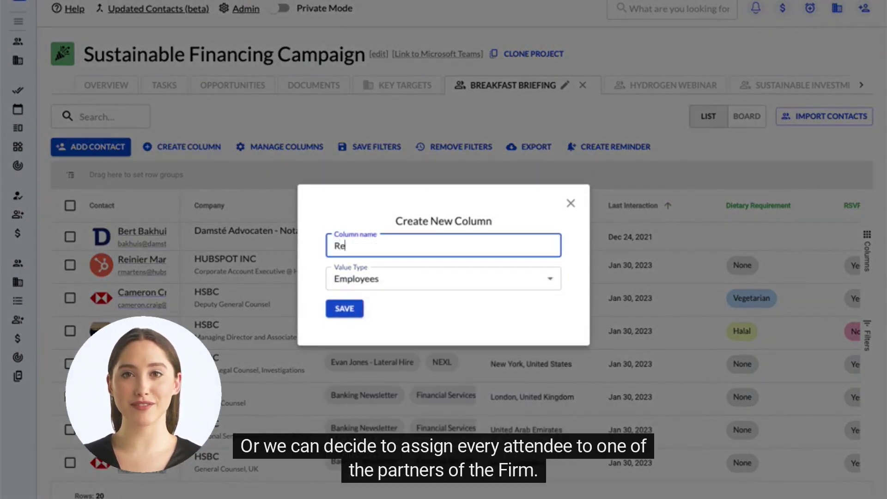
{"action": "type", "text": "lationship Partner"}
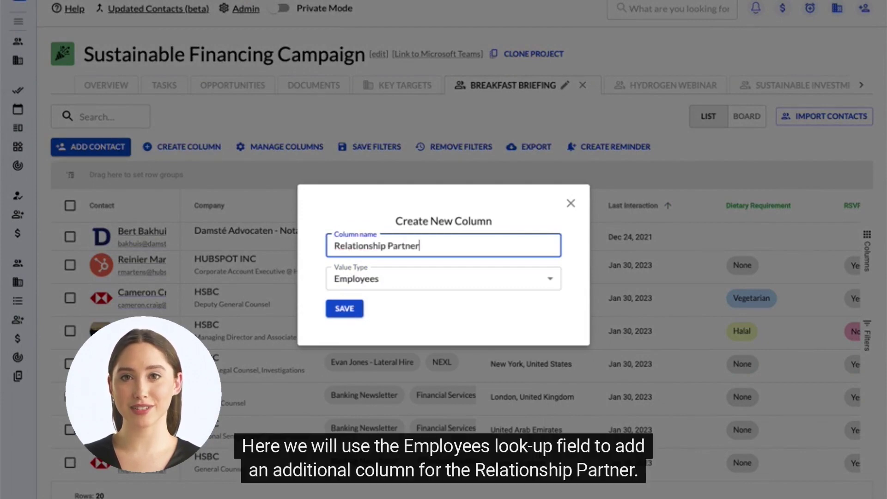
{"action": "left_click", "coordinate": [344, 308]}
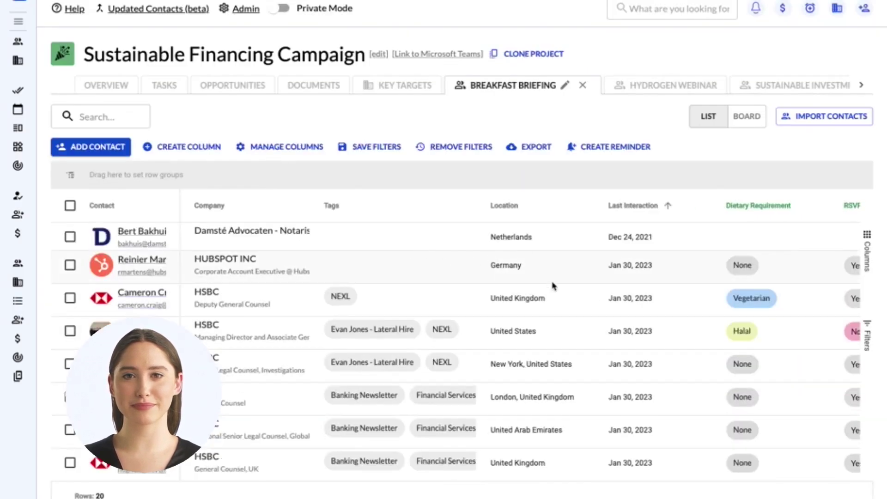
- Set the first contact's Relationship Partner to a firm employee
{"action": "double_click", "coordinate": [748, 232]}
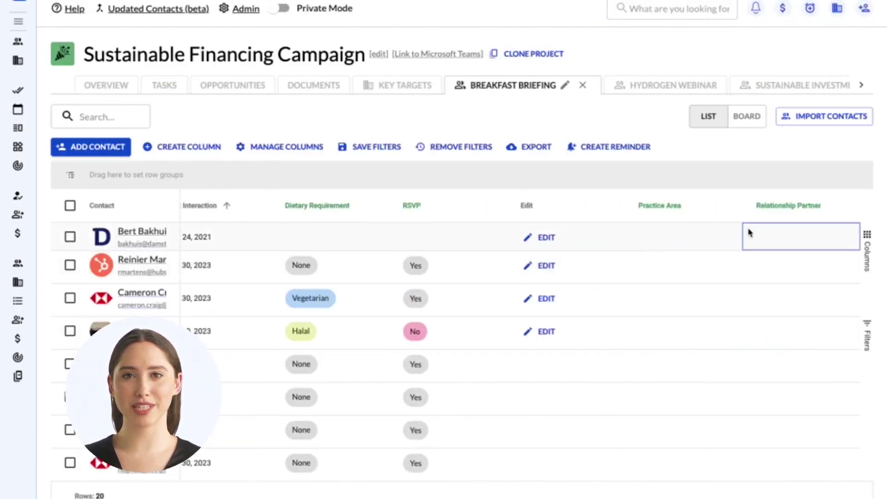
{"action": "left_click", "coordinate": [750, 236]}
{"action": "type", "text": "Stev"}
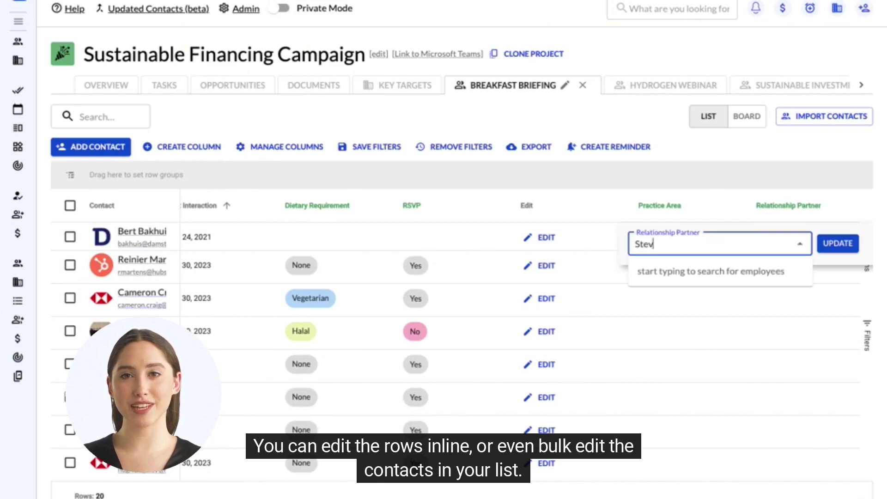
{"action": "type", "text": "en"}
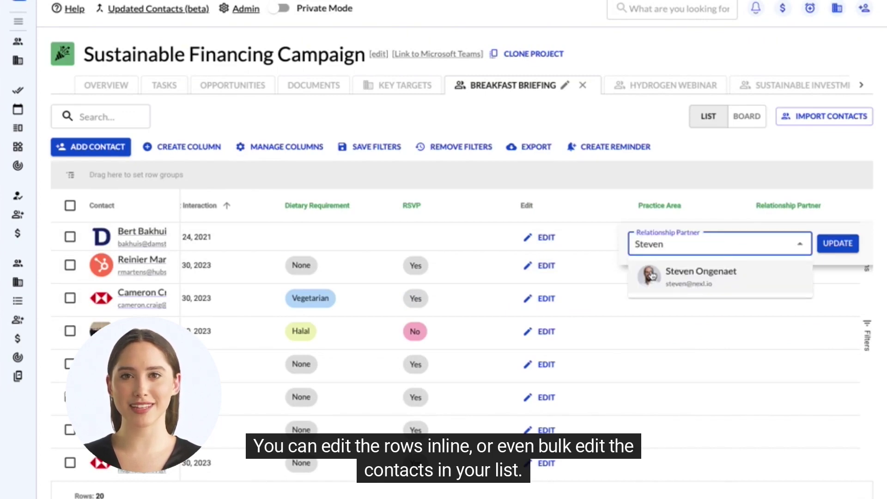
{"action": "left_click", "coordinate": [652, 272]}
{"action": "left_click", "coordinate": [831, 247]}
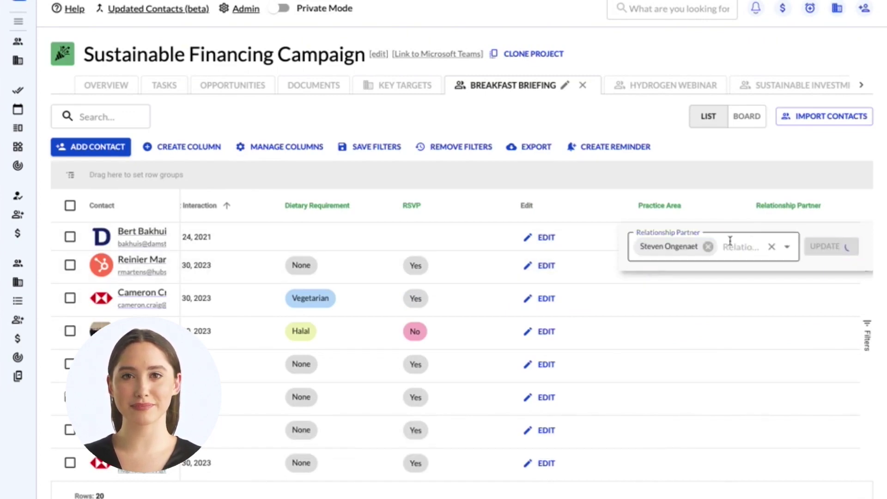
- Tag the first contact with the IP practice area
{"action": "left_click", "coordinate": [672, 241]}
{"action": "left_click", "coordinate": [672, 241]}
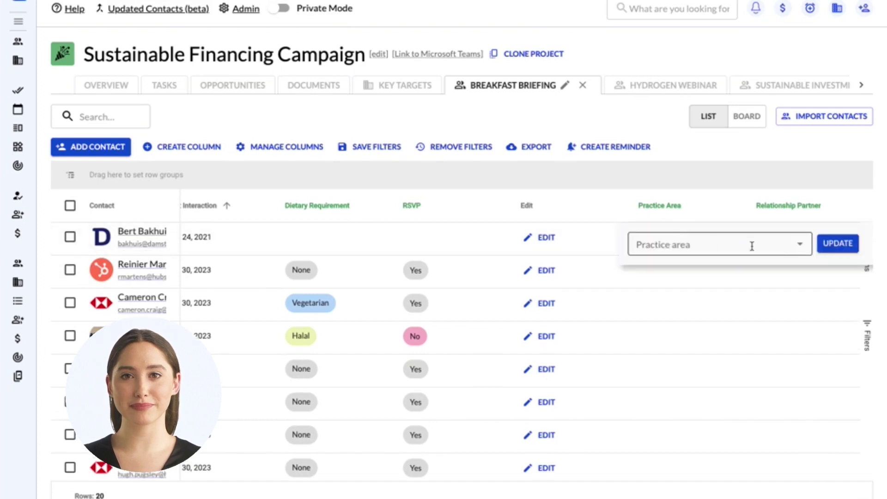
{"action": "left_click", "coordinate": [799, 244]}
{"action": "left_click", "coordinate": [648, 273]}
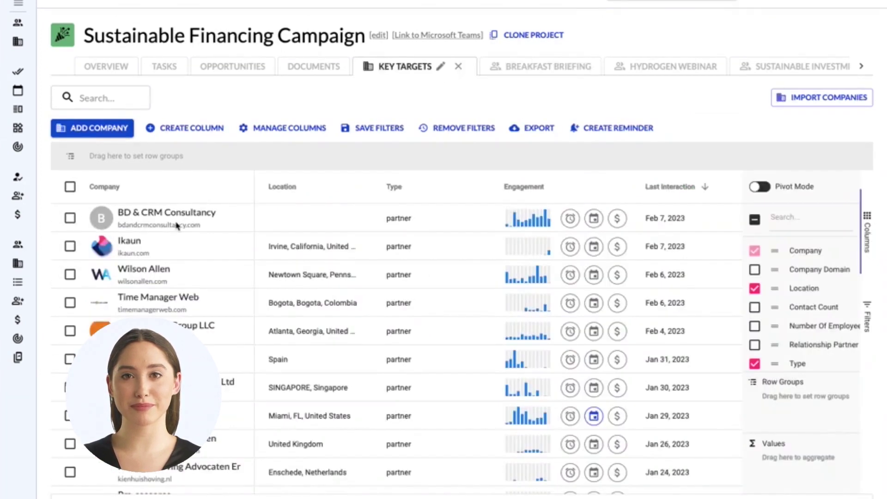
{"action": "scroll", "coordinate": [177, 226], "scroll_direction": "down", "scroll_amount": 5}
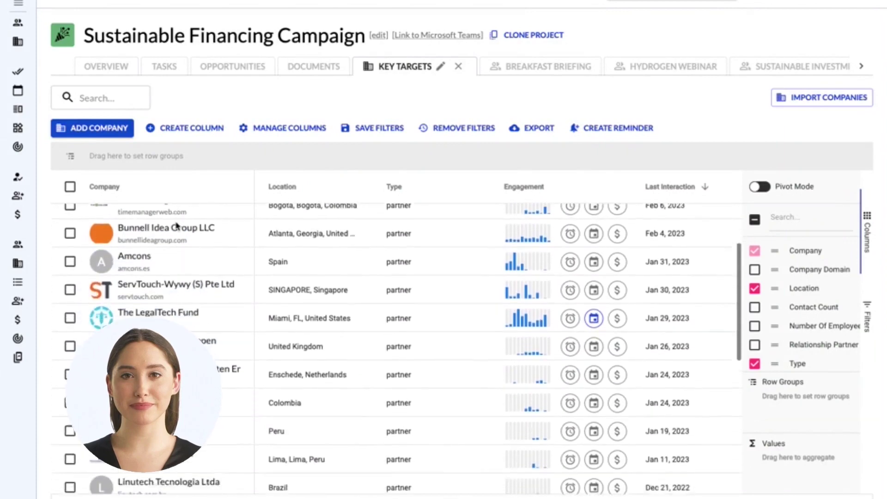
- Show Contact Count and Relationship Partner columns in Key Targets, then open the Miami company record
{"action": "scroll", "coordinate": [177, 226], "scroll_direction": "up", "scroll_amount": 5}
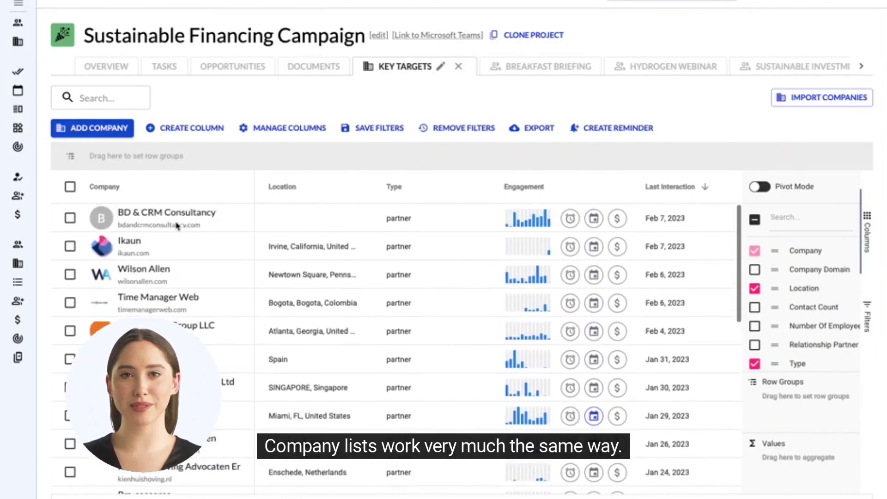
{"action": "scroll", "coordinate": [327, 240], "scroll_direction": "right", "scroll_amount": 5}
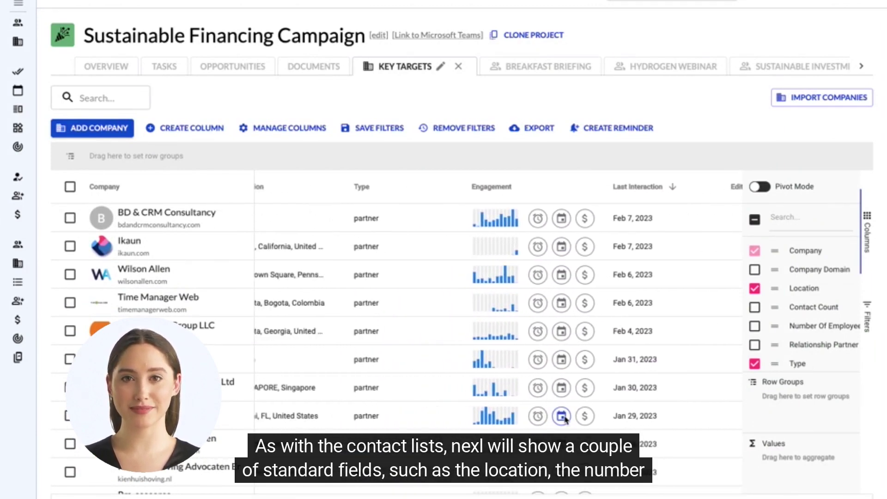
{"action": "mouse_move", "coordinate": [563, 419]}
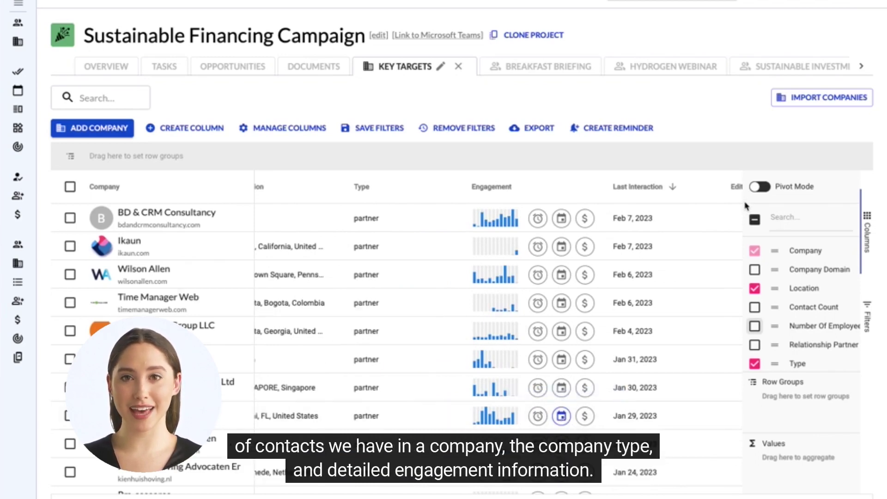
{"action": "left_click", "coordinate": [754, 308]}
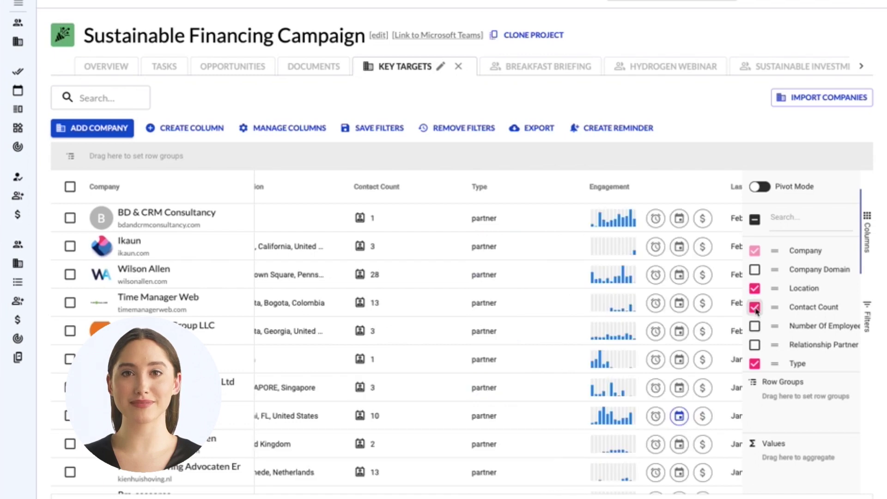
{"action": "left_click", "coordinate": [755, 345]}
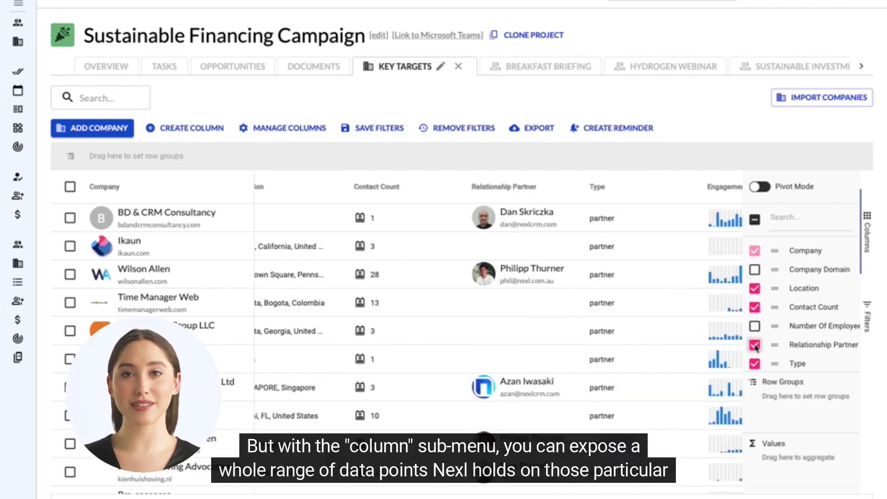
{"action": "scroll", "coordinate": [755, 346], "scroll_direction": "down", "scroll_amount": 3}
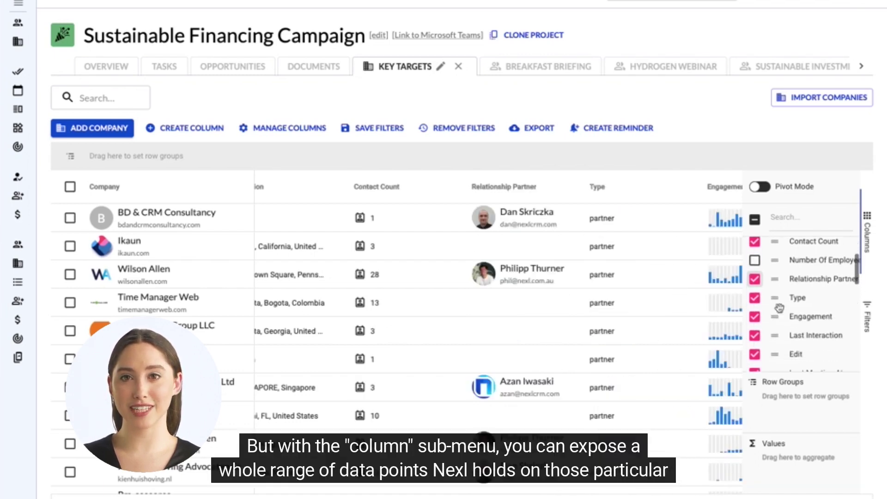
{"action": "left_click", "coordinate": [869, 222]}
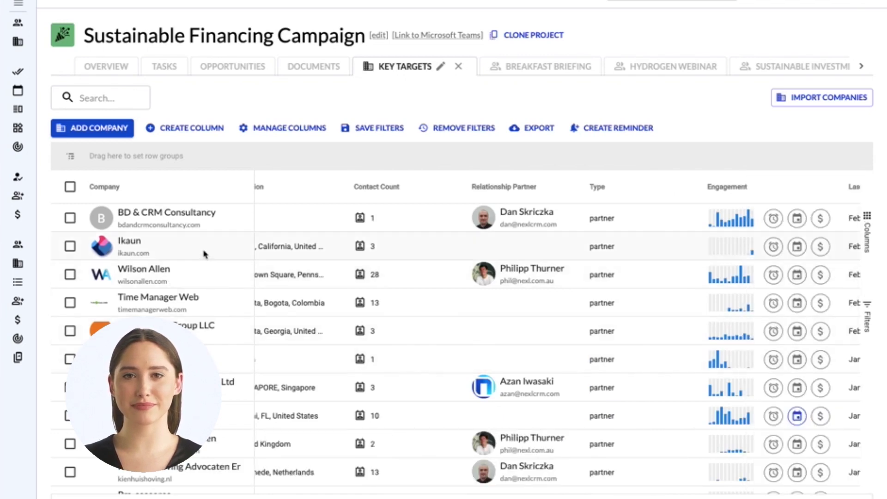
{"action": "scroll", "coordinate": [464, 275], "scroll_direction": "left", "scroll_amount": 2}
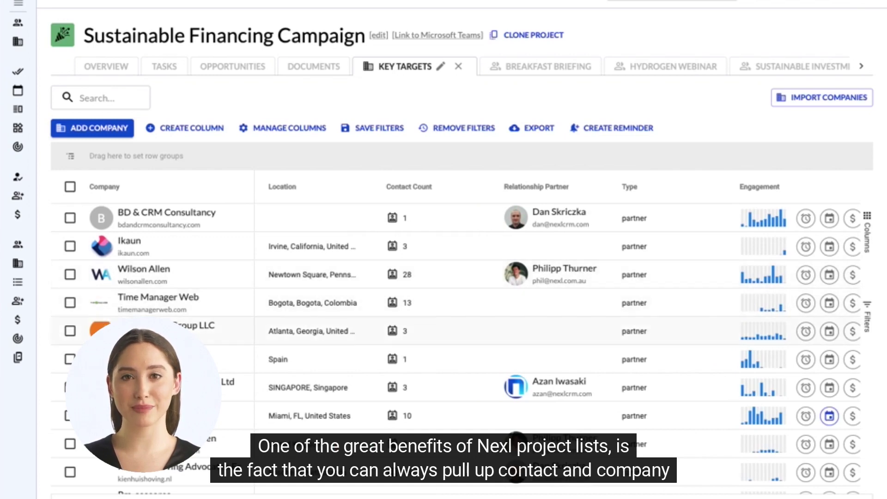
{"action": "left_click", "coordinate": [152, 413]}
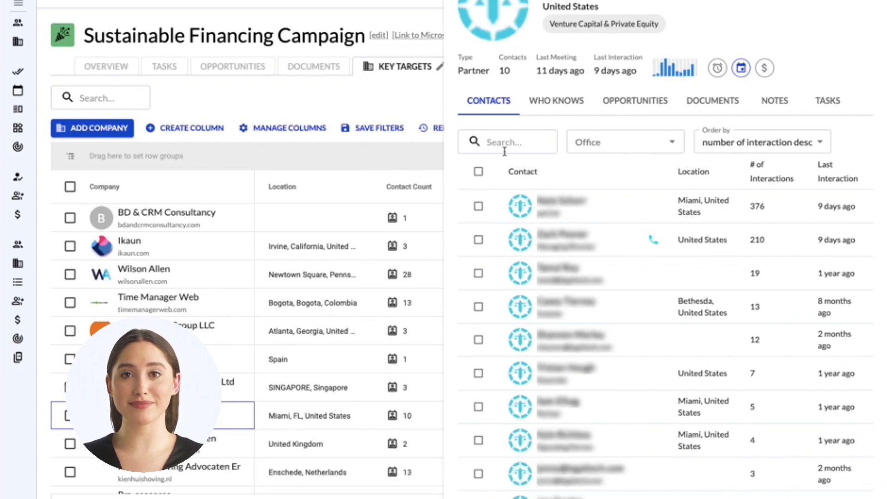
{"action": "left_click", "coordinate": [672, 143]}
{"action": "left_click", "coordinate": [673, 144]}
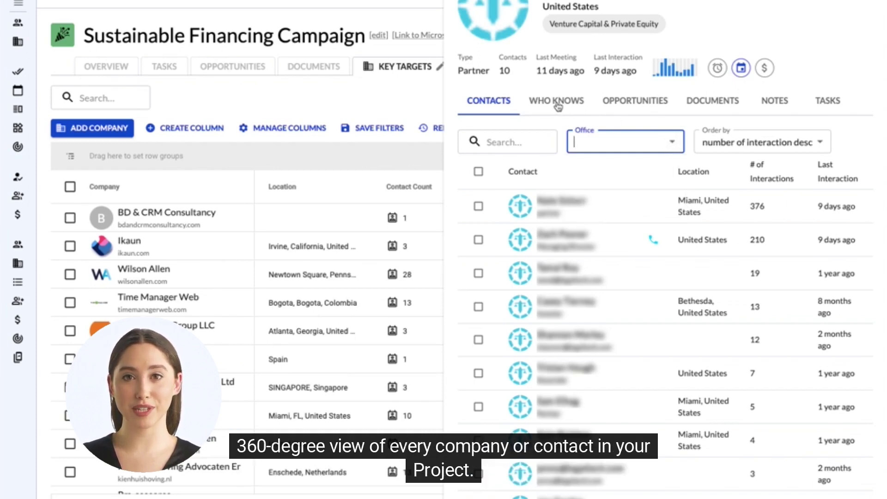
{"action": "left_click", "coordinate": [556, 103]}
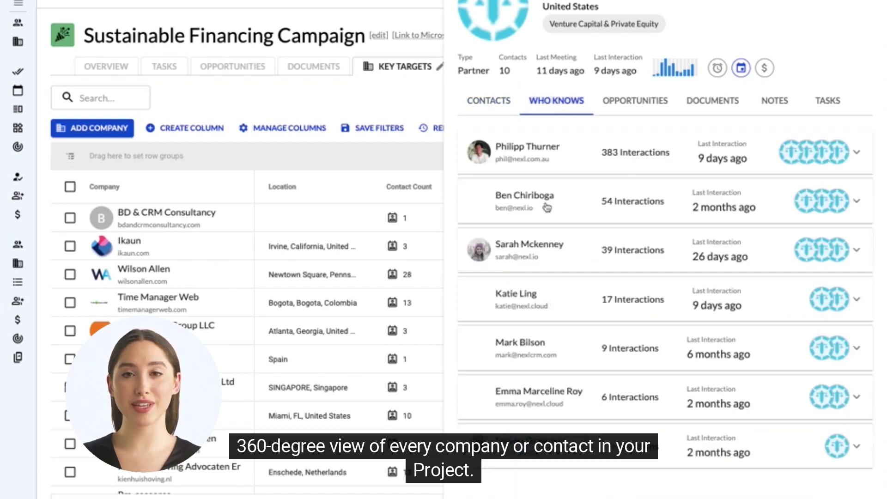
{"action": "left_click", "coordinate": [857, 155]}
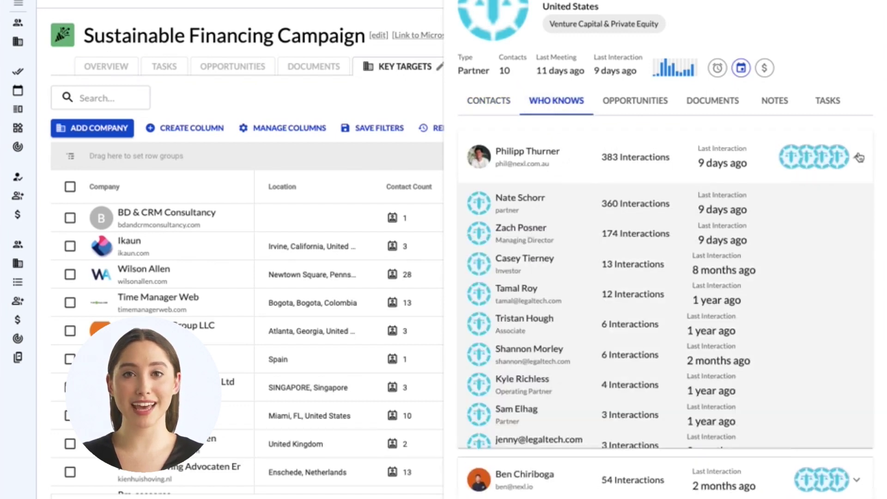
{"action": "left_click", "coordinate": [857, 157]}
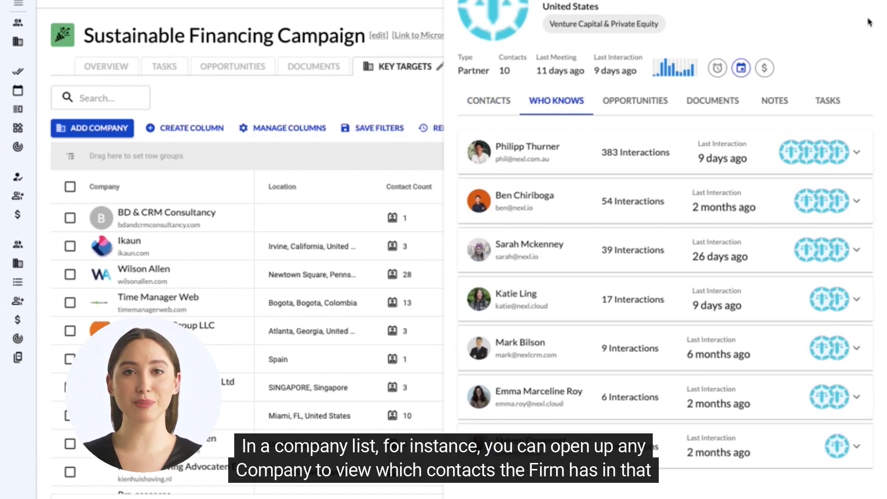
{"action": "key", "text": "Escape"}
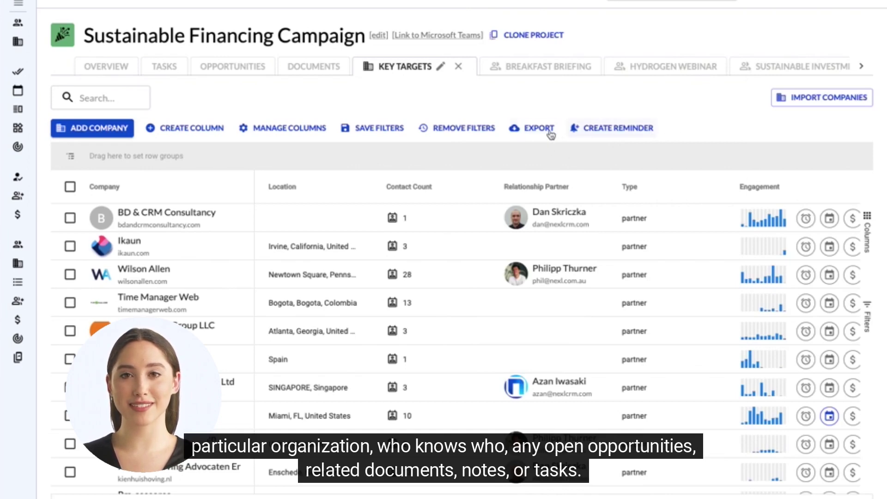
- Start a new list reminder with its subject and a 30-day delay
{"action": "left_click", "coordinate": [605, 128]}
{"action": "left_click", "coordinate": [391, 257]}
{"action": "type", "text": "reminder"}
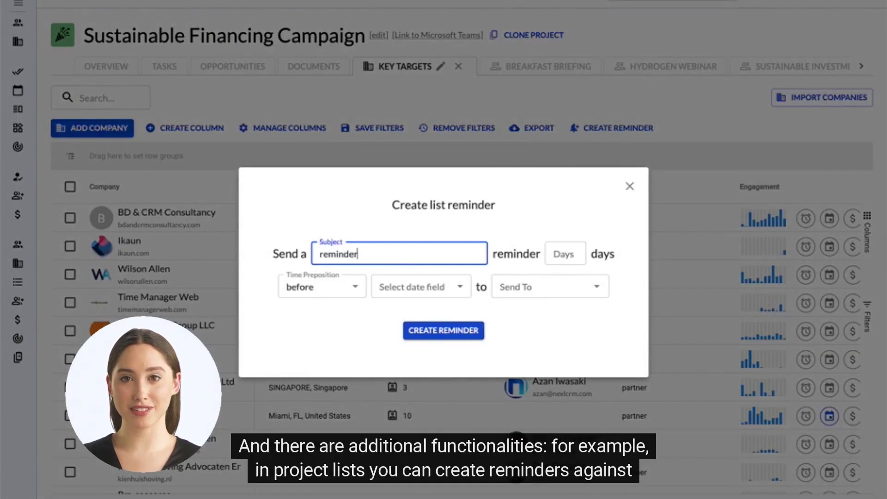
{"action": "left_click", "coordinate": [561, 254]}
{"action": "type", "text": "30"}
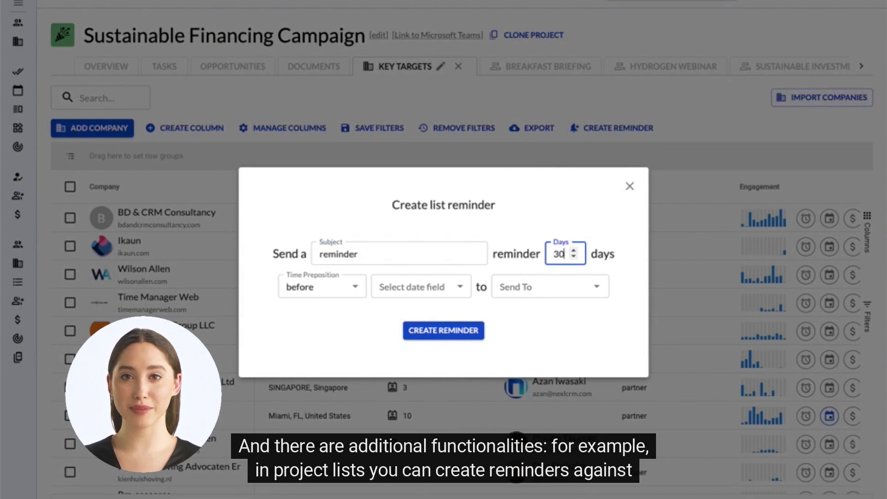
- Time the reminder after Last Interaction At, address it to a firm employee, and create it
{"action": "left_click", "coordinate": [319, 289]}
{"action": "left_click", "coordinate": [311, 312]}
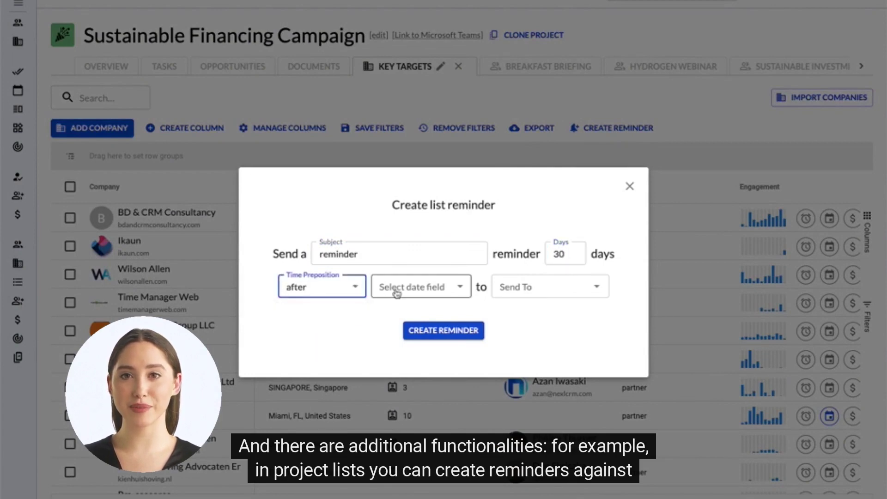
{"action": "left_click", "coordinate": [397, 290]}
{"action": "left_click", "coordinate": [394, 313]}
{"action": "left_click", "coordinate": [516, 285]}
{"action": "type", "text": "Steven"}
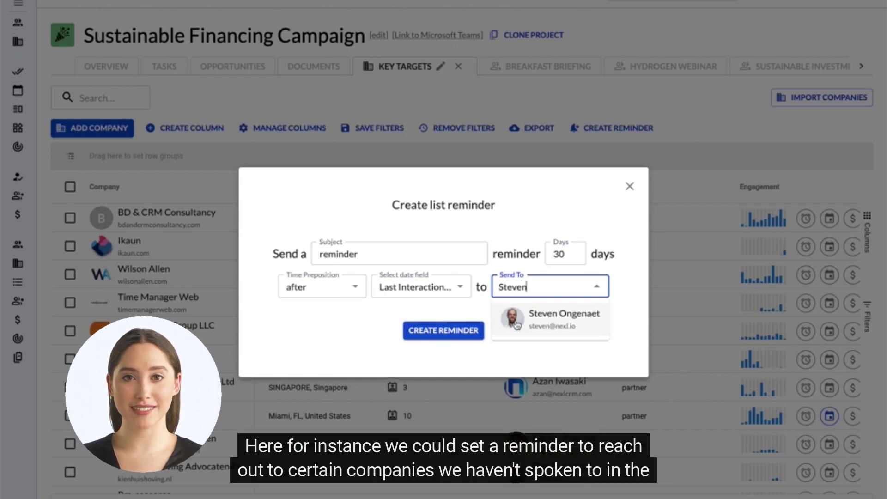
{"action": "left_click", "coordinate": [516, 324]}
{"action": "left_click", "coordinate": [446, 336]}
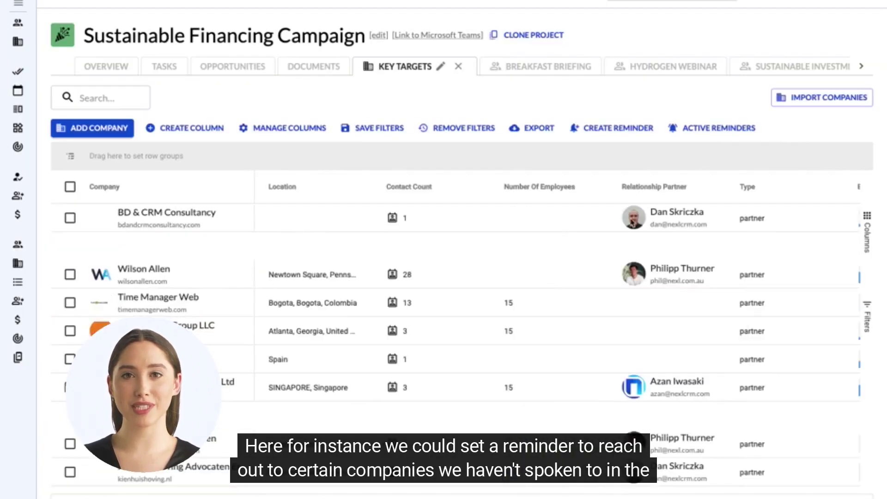
- Reveal the hidden project tabs and switch to the Itemised Costs generic list
{"action": "left_click", "coordinate": [822, 102]}
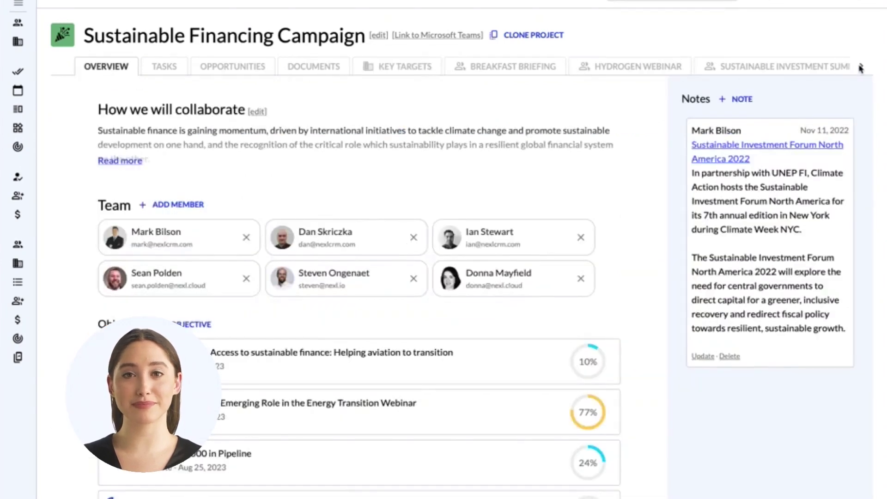
{"action": "left_click", "coordinate": [862, 67]}
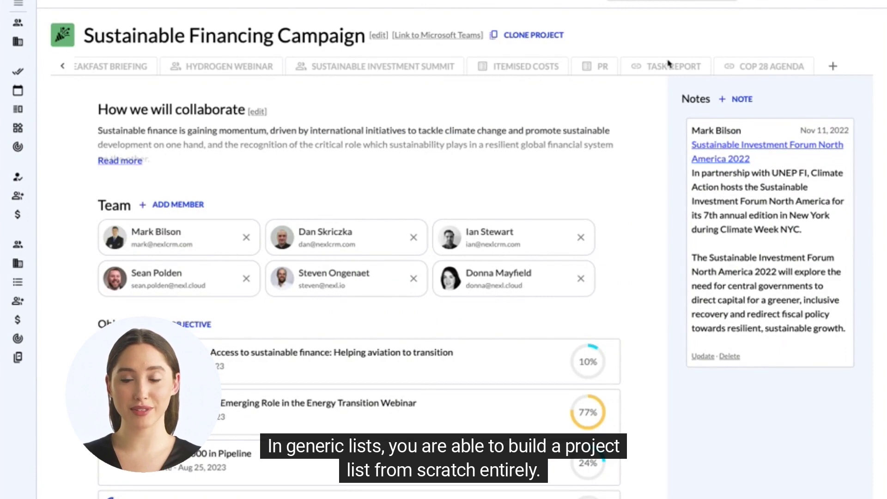
{"action": "left_click", "coordinate": [513, 67]}
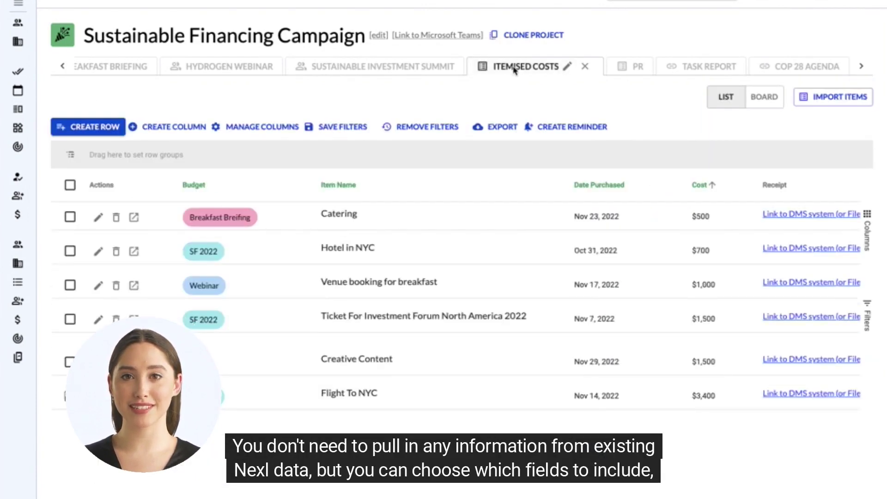
- Review the Budget field's settings in Manage Columns, closing without adding new options
{"action": "left_click", "coordinate": [261, 126]}
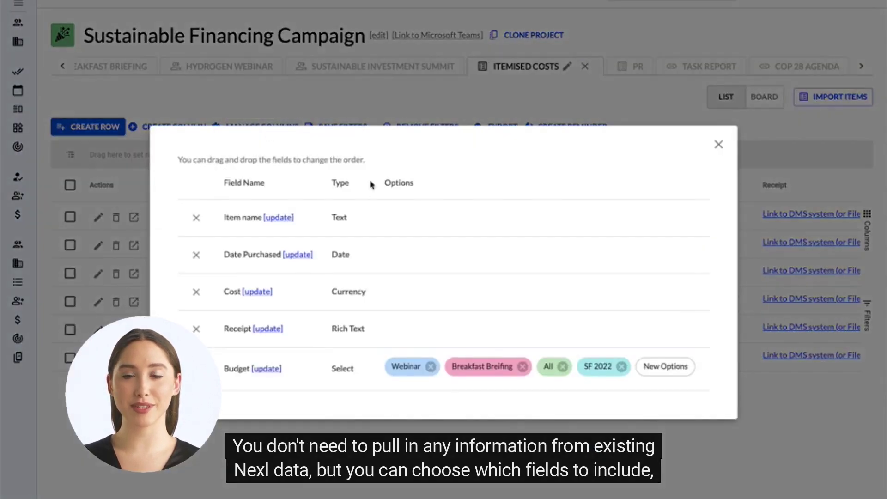
{"action": "left_click", "coordinate": [655, 373]}
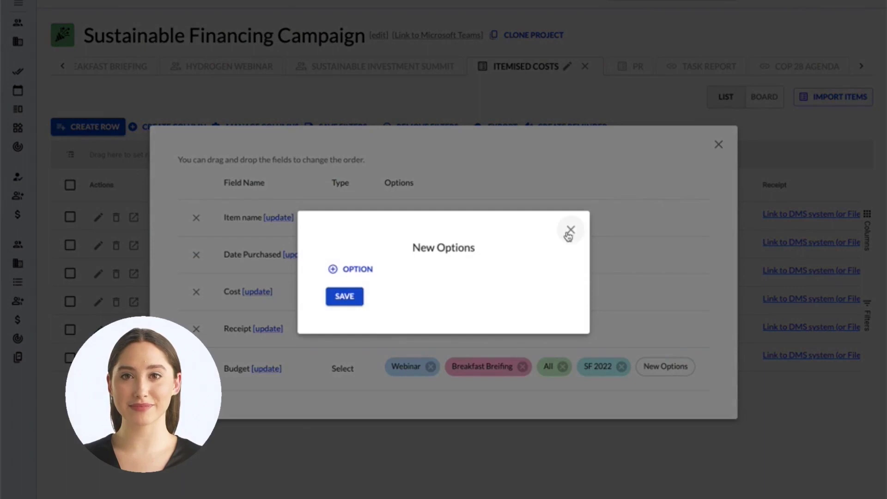
{"action": "left_click", "coordinate": [570, 228]}
{"action": "left_click", "coordinate": [717, 146]}
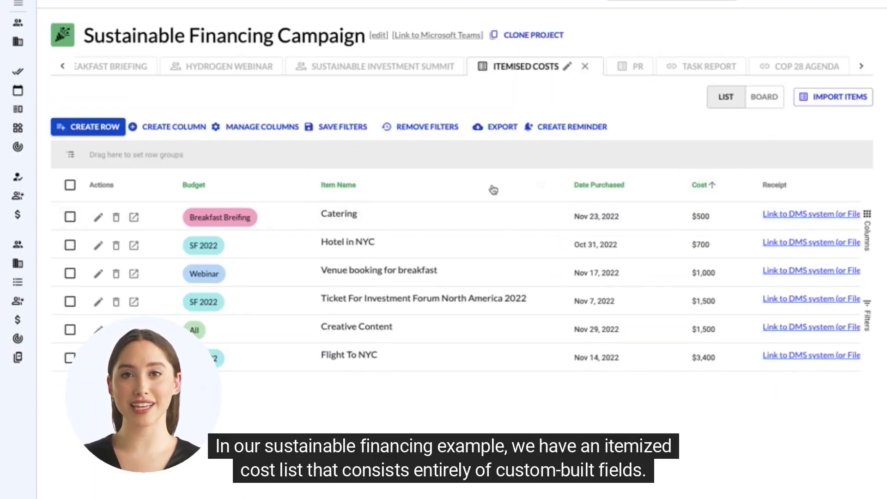
- Sort items by Budget, briefly group by Budget to expand SF 2022, then remove the grouping
{"action": "left_click", "coordinate": [194, 186]}
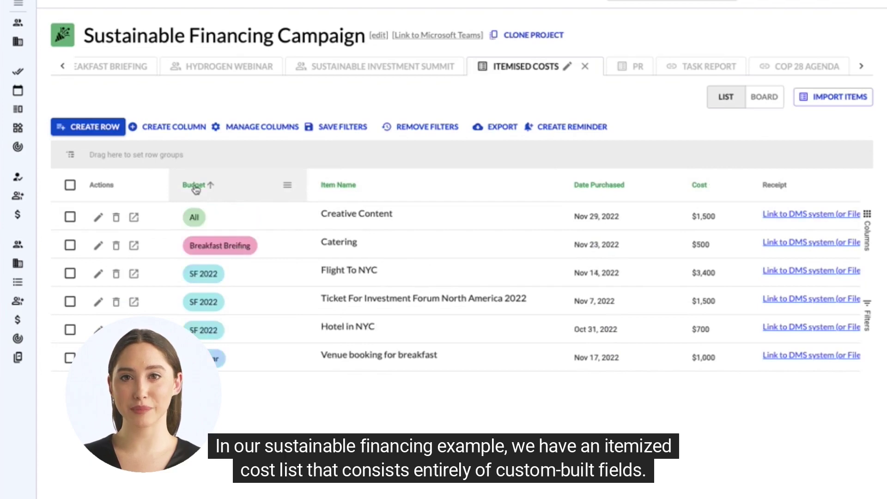
{"action": "left_click_drag", "start_coordinate": [195, 187], "coordinate": [188, 159]}
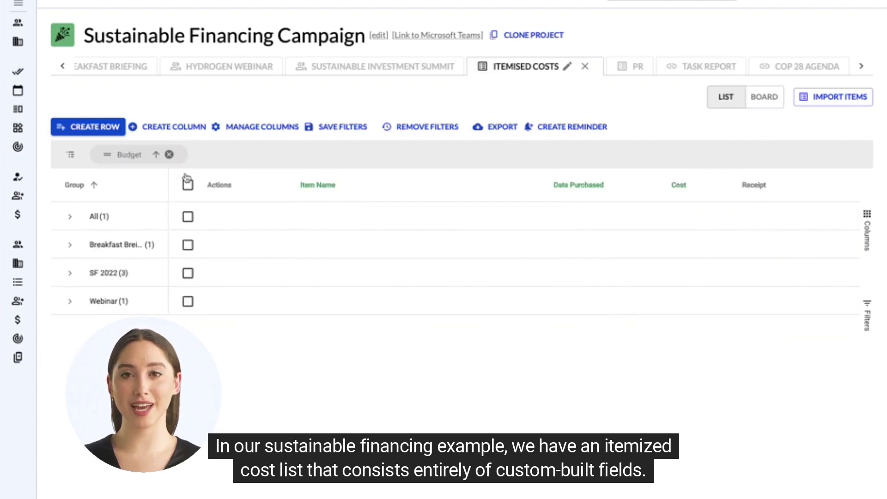
{"action": "left_click", "coordinate": [69, 276]}
{"action": "left_click", "coordinate": [169, 154]}
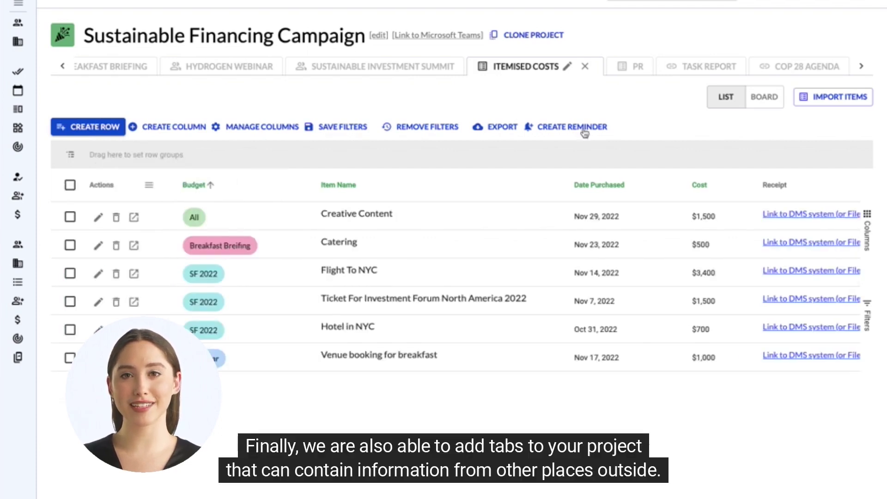
- Browse the embedded COP 28 Agenda website, then switch to the Power BI Task Report tab
{"action": "left_click", "coordinate": [769, 69]}
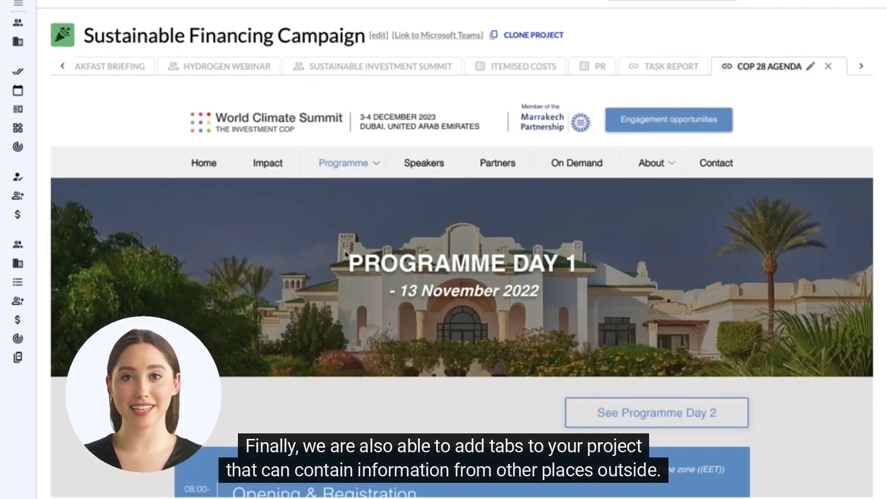
{"action": "scroll", "coordinate": [344, 252], "scroll_direction": "down", "scroll_amount": 5}
{"action": "scroll", "coordinate": [346, 253], "scroll_direction": "up", "scroll_amount": 5}
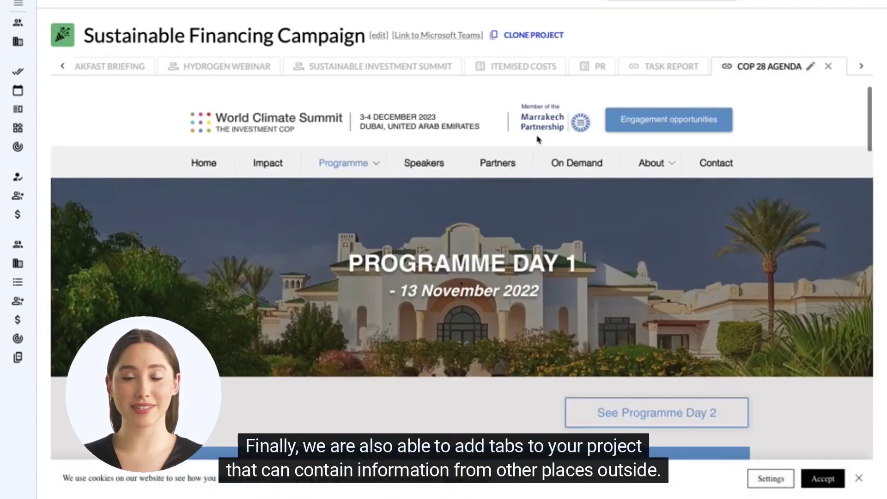
{"action": "left_click", "coordinate": [650, 67]}
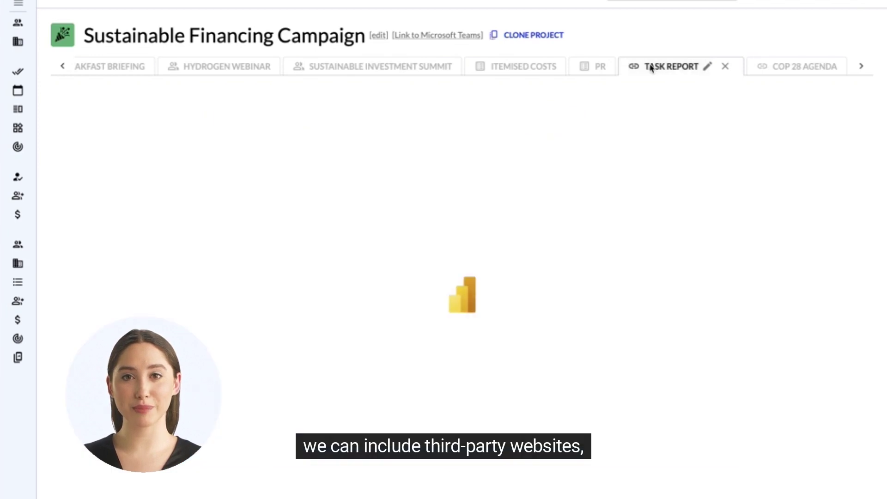